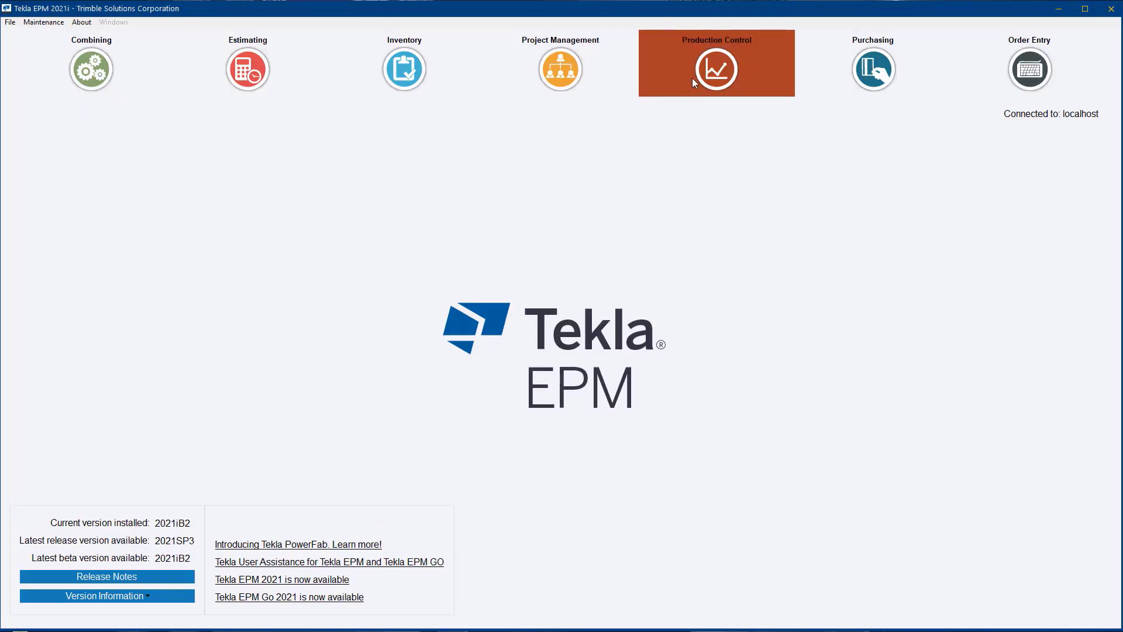
# Open job J2102 in Production Control and expand its Purchasing actions.
pyautogui.click(692, 79)
pyautogui.doubleClick(390, 326)
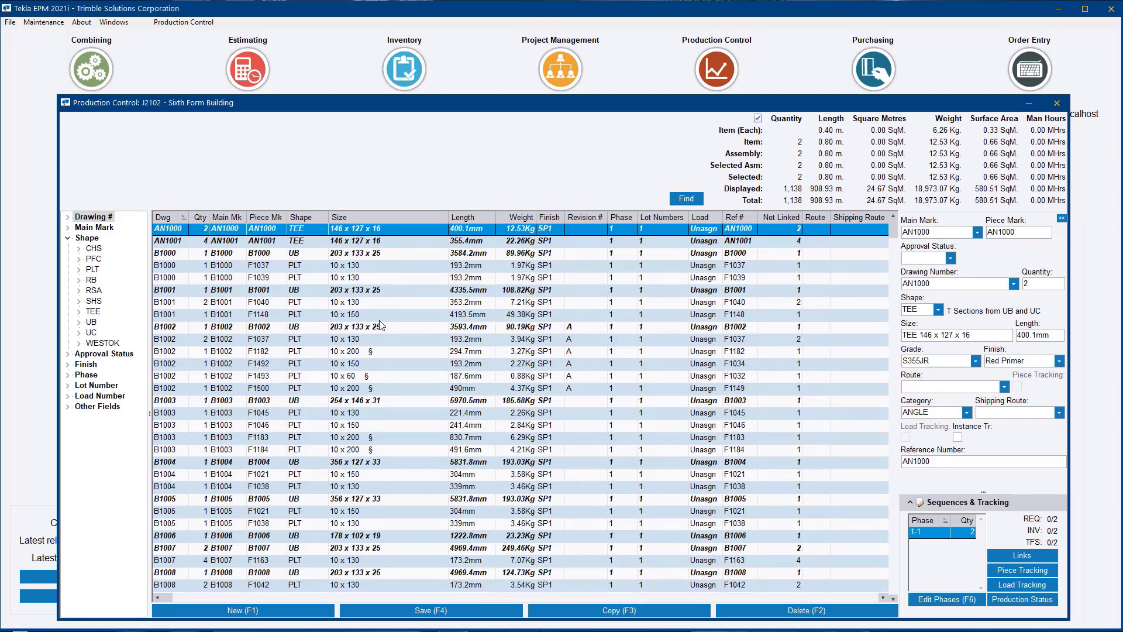
pyautogui.click(199, 22)
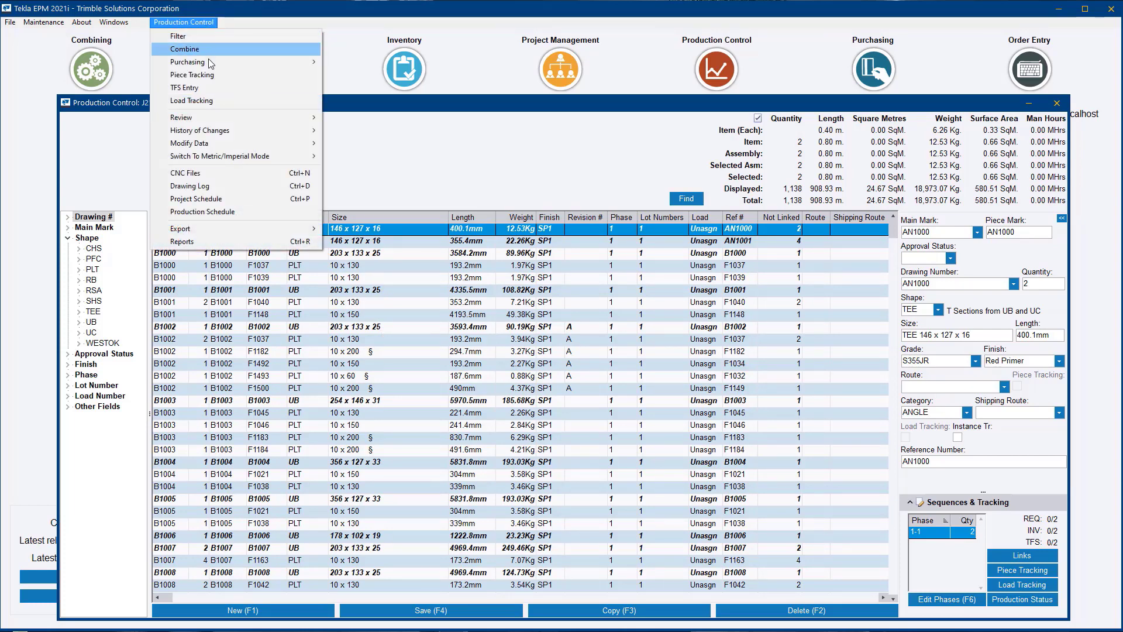
pyautogui.moveTo(209, 62)
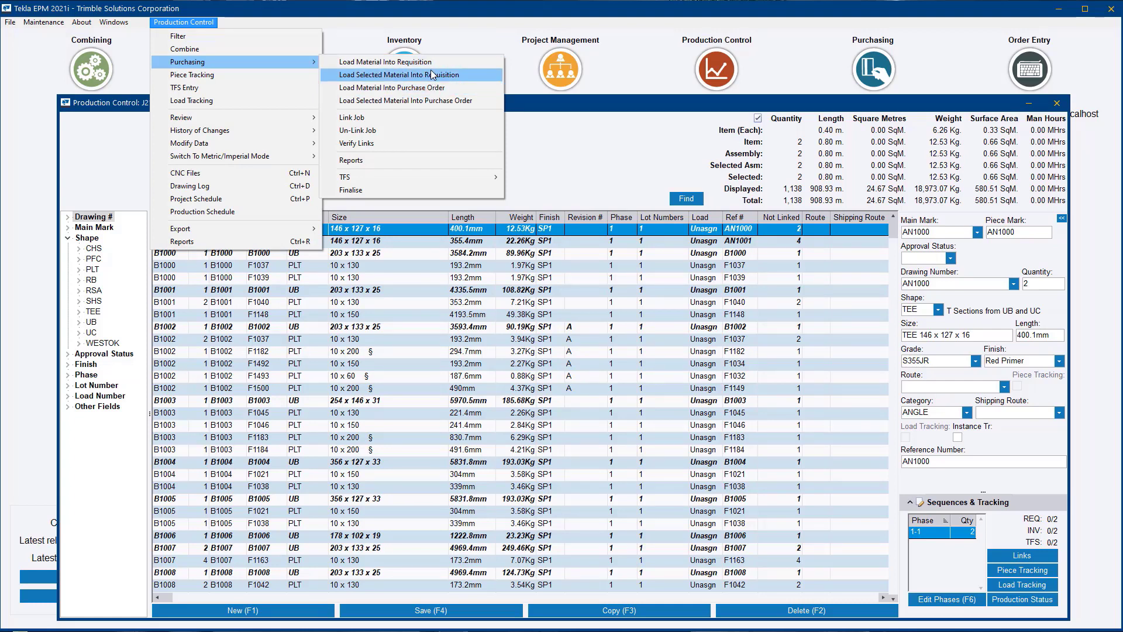
# Choose requisition RQ-000031 as the target and filter shapes to PLT only.
pyautogui.click(432, 62)
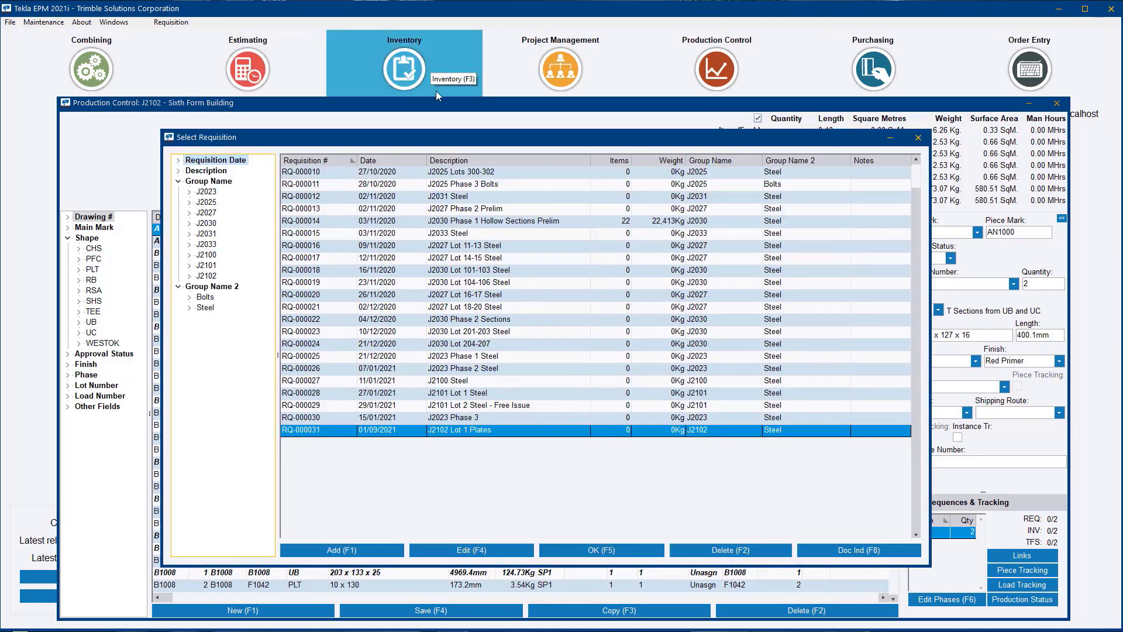
pyautogui.doubleClick(496, 431)
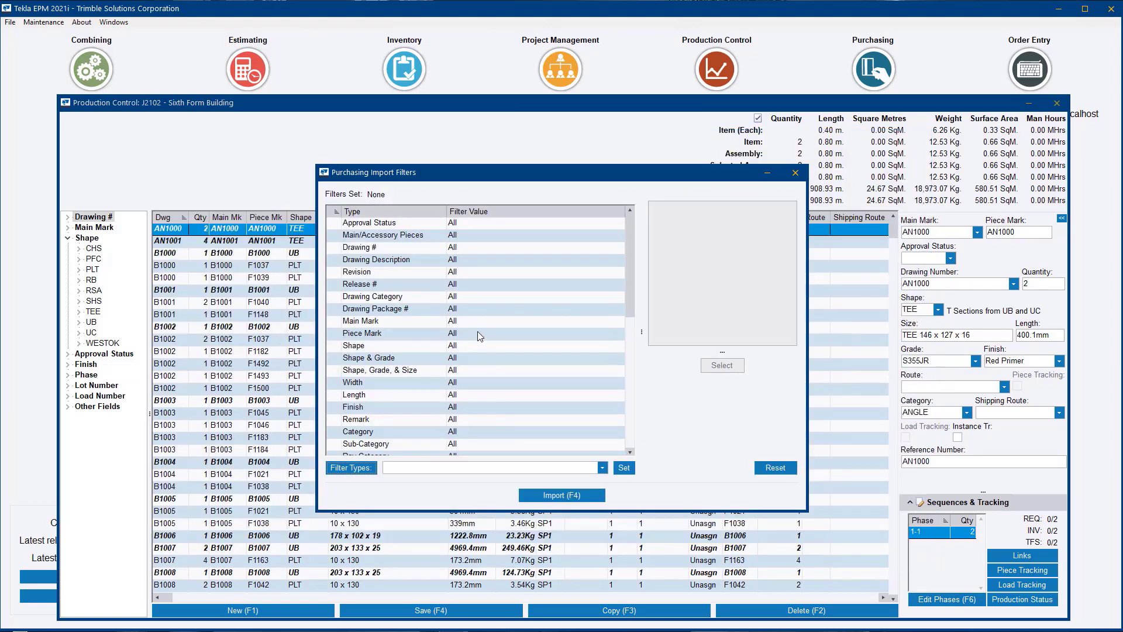
pyautogui.doubleClick(479, 345)
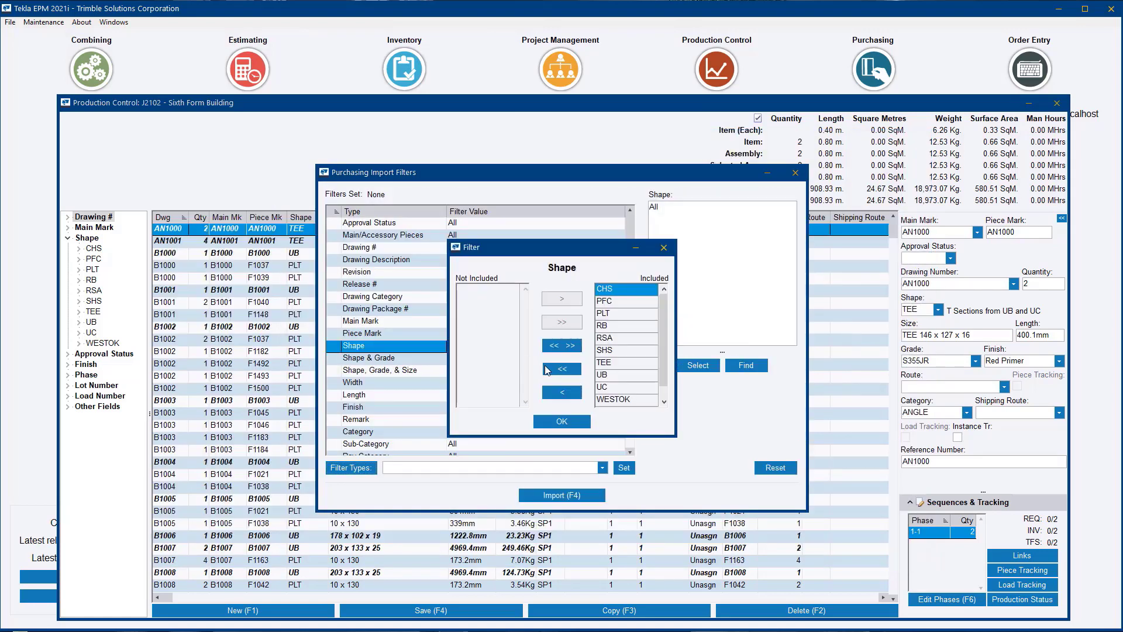
pyautogui.click(546, 370)
pyautogui.doubleClick(484, 314)
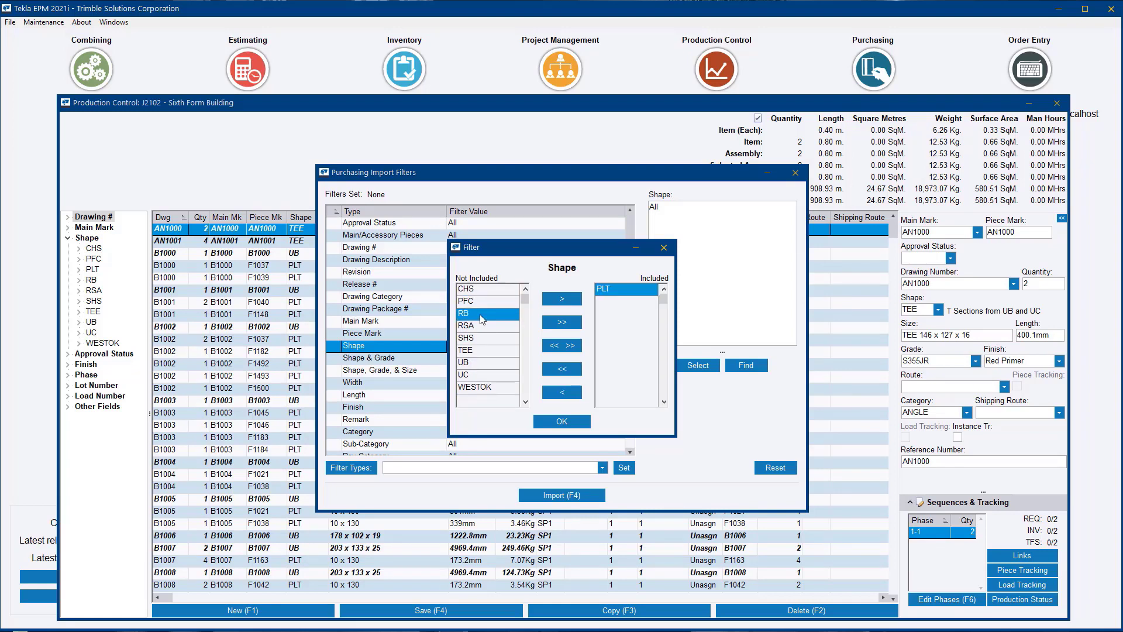
pyautogui.click(561, 421)
pyautogui.click(630, 415)
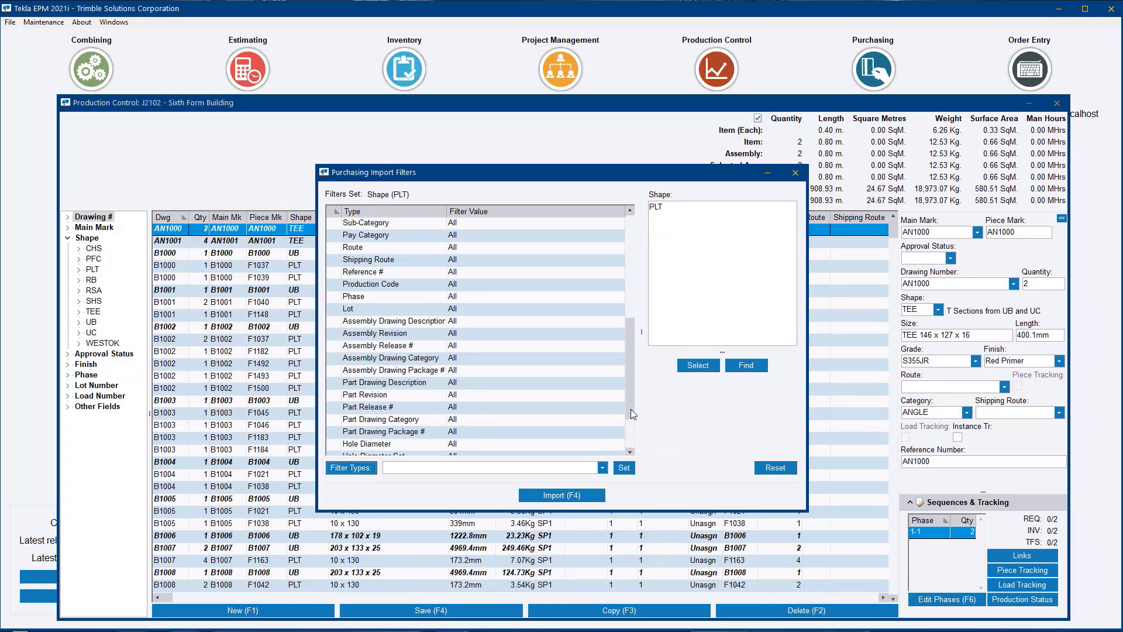
# Restrict the material to lot 1 and import the 308 plate items.
pyautogui.doubleClick(493, 314)
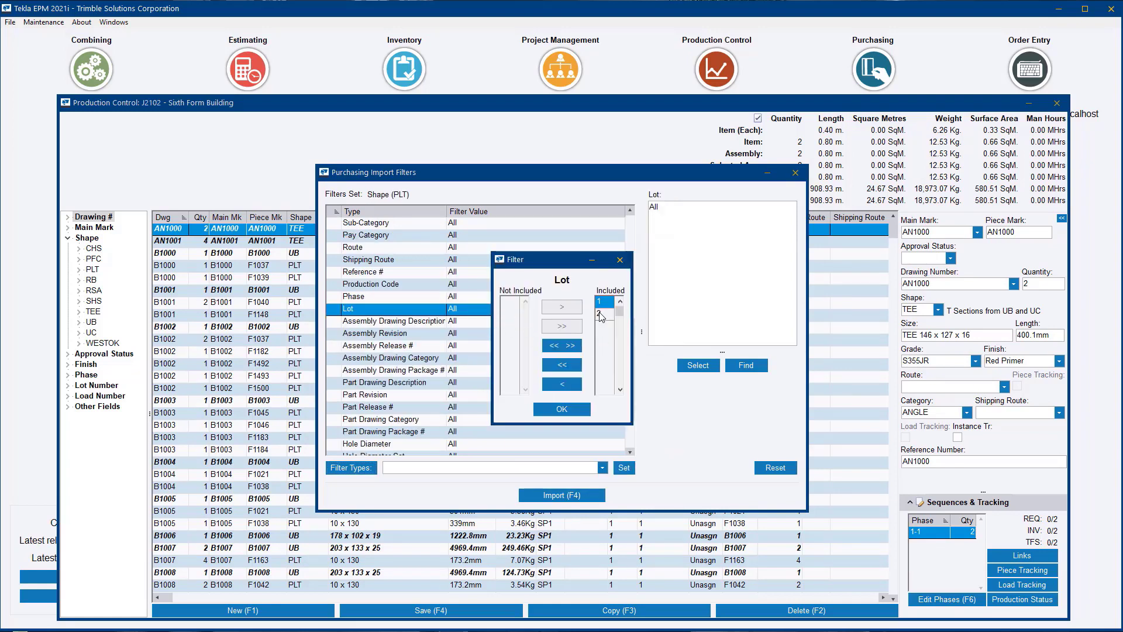
pyautogui.click(562, 409)
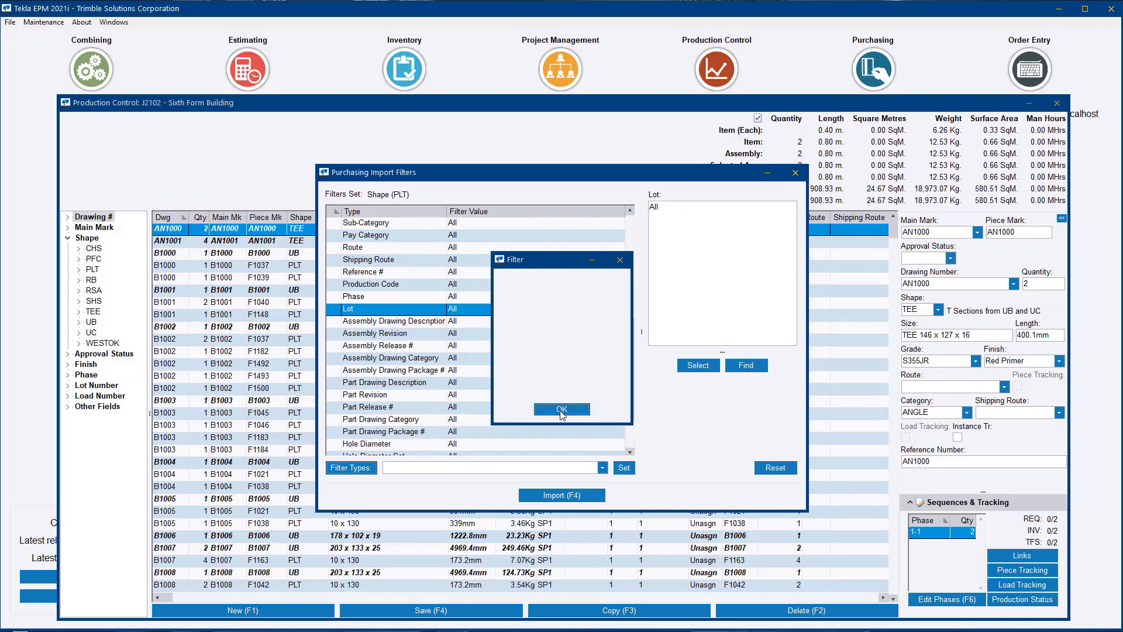
pyautogui.click(553, 490)
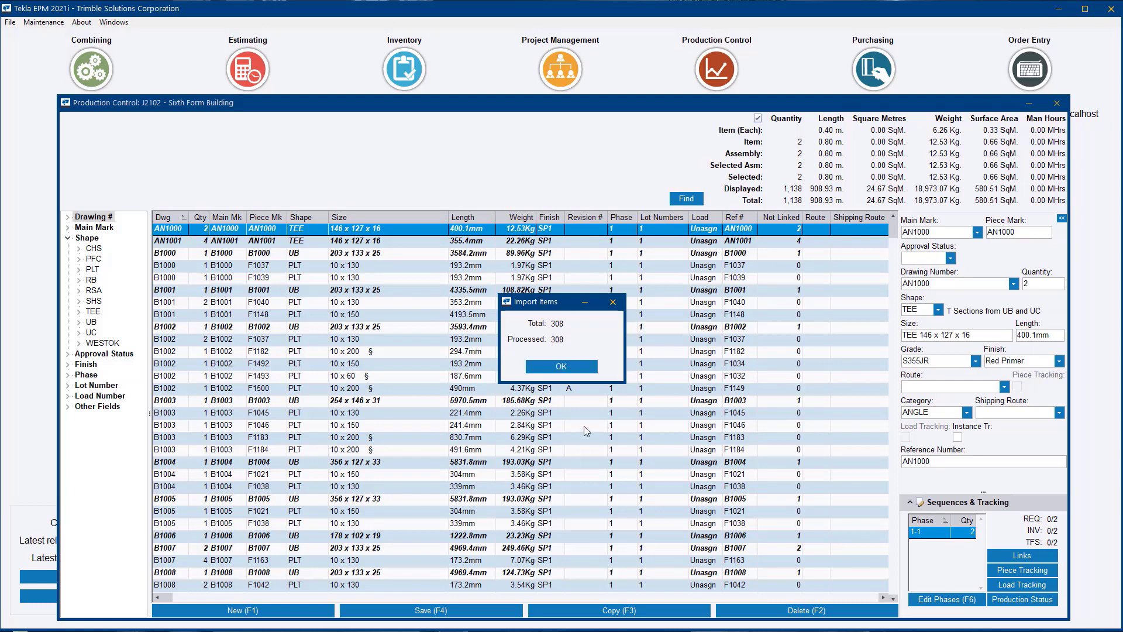
# Dismiss the 308-item import summary and open requisition RQ-000031 from Purchasing.
pyautogui.click(572, 368)
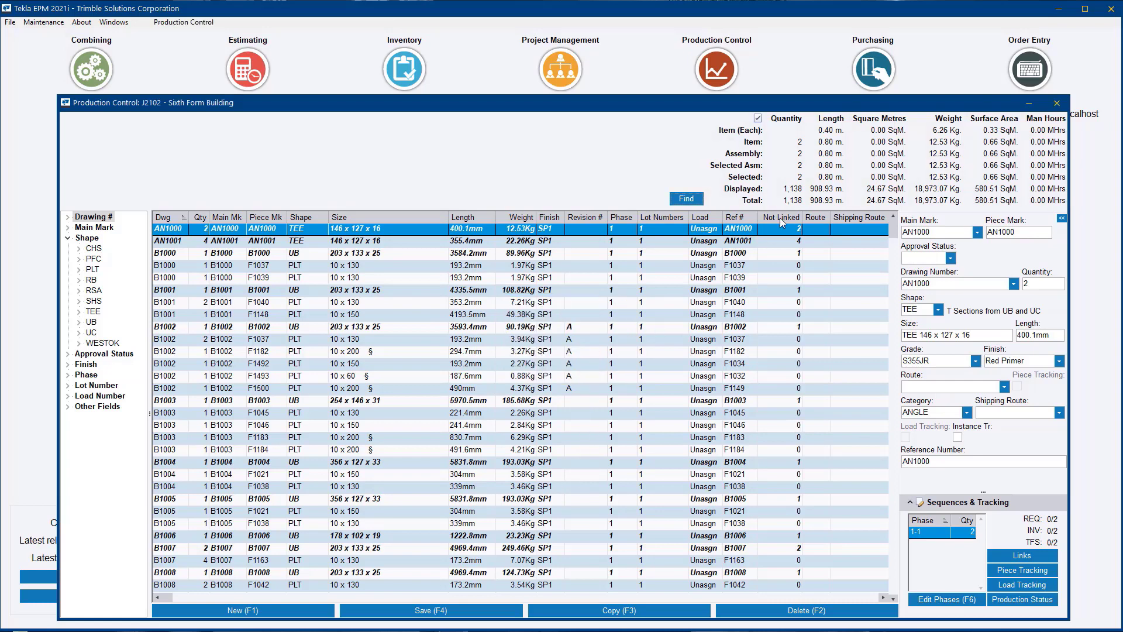
pyautogui.click(866, 67)
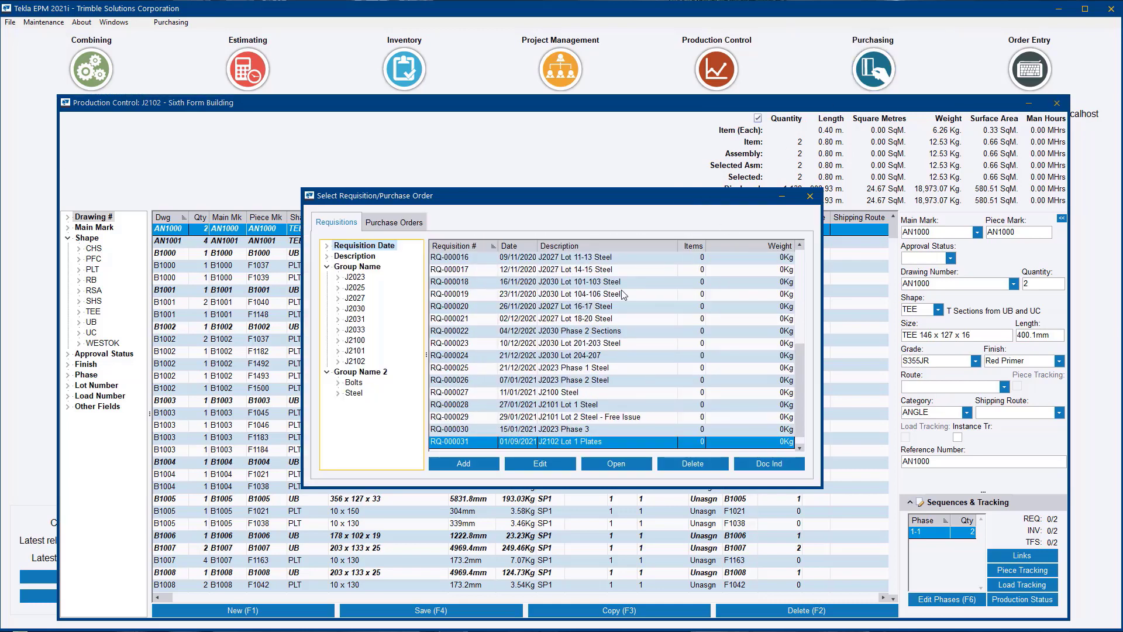
pyautogui.doubleClick(530, 446)
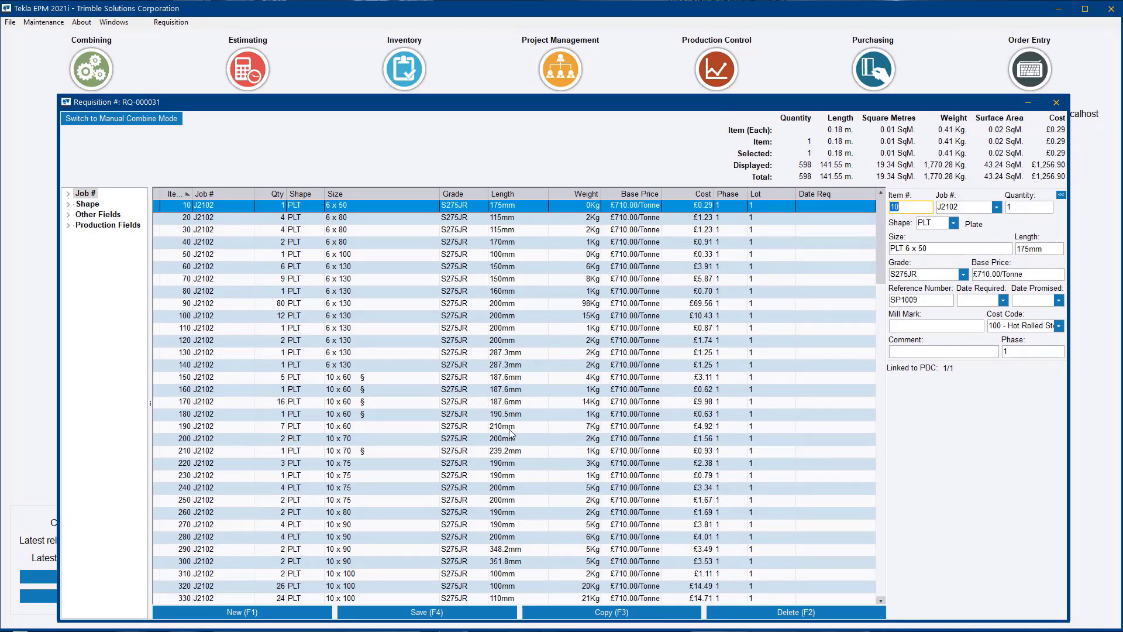
pyautogui.click(172, 24)
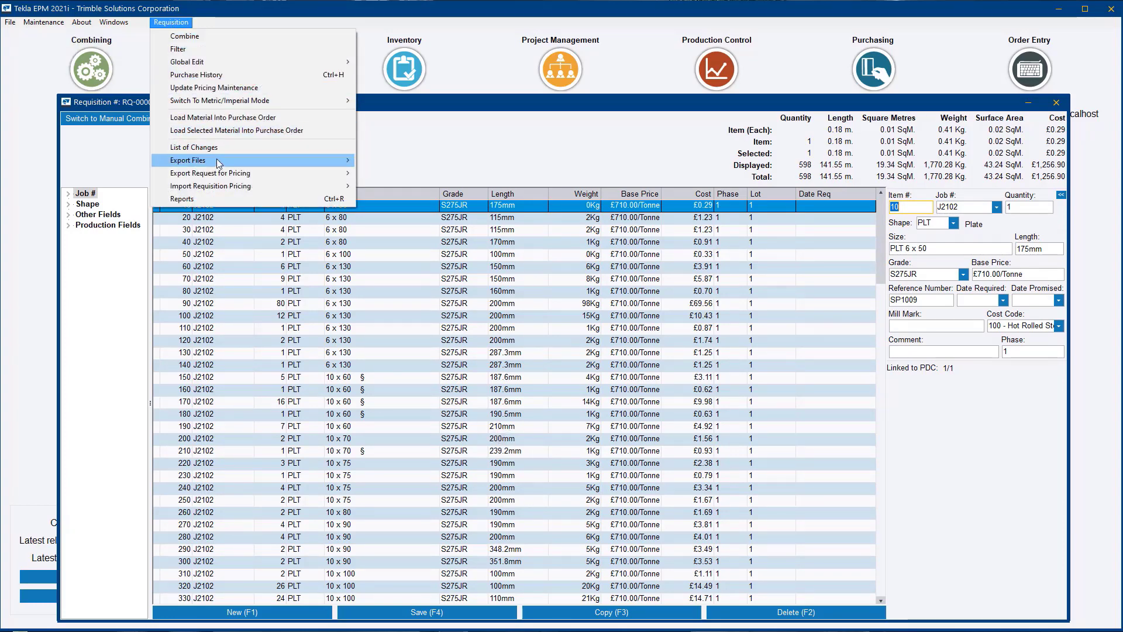
pyautogui.moveTo(218, 164)
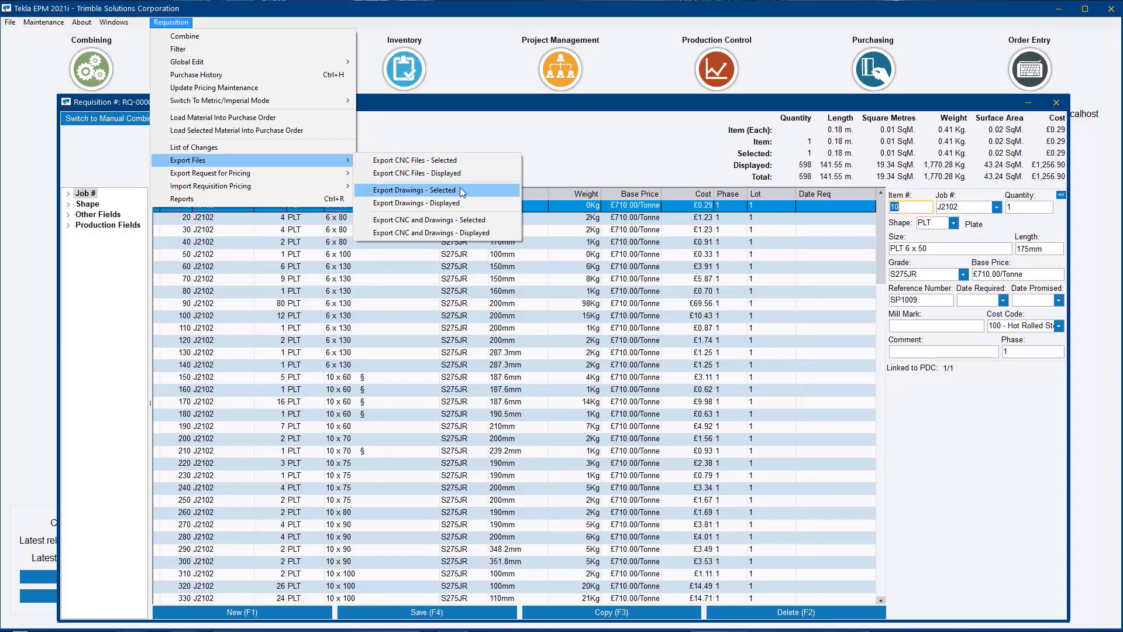
# Export displayed CNC files and drawings as REQ_Files_RQ-000031.zip, then open Default Directories.
pyautogui.click(488, 234)
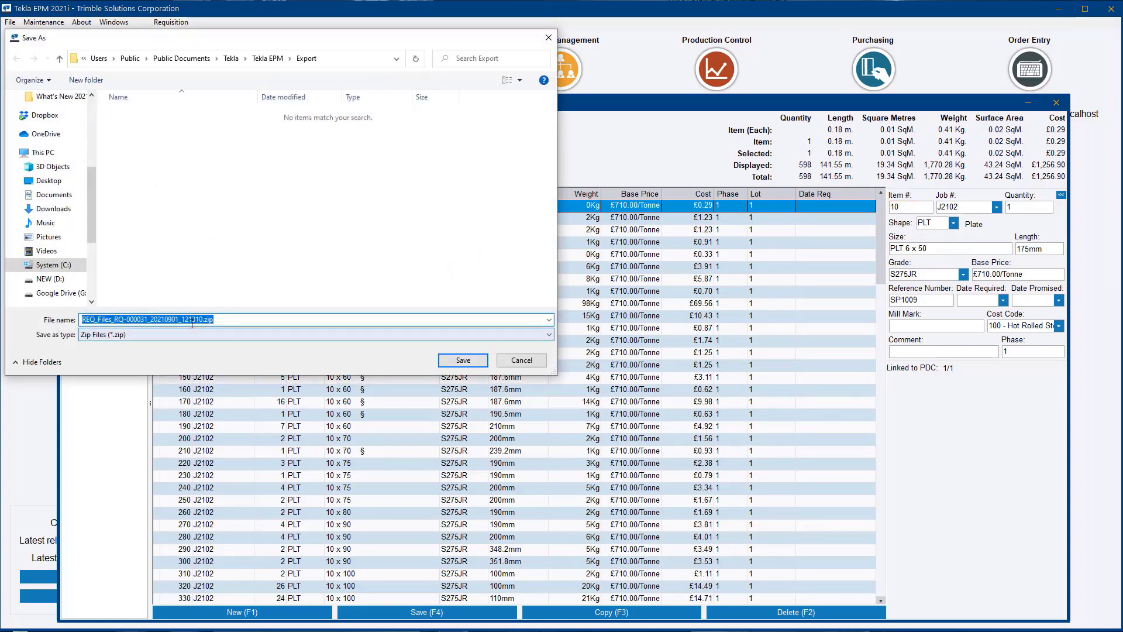
pyautogui.moveTo(204, 319); pyautogui.dragTo(151, 316)
pyautogui.press('BackSpace')
pyautogui.click(462, 360)
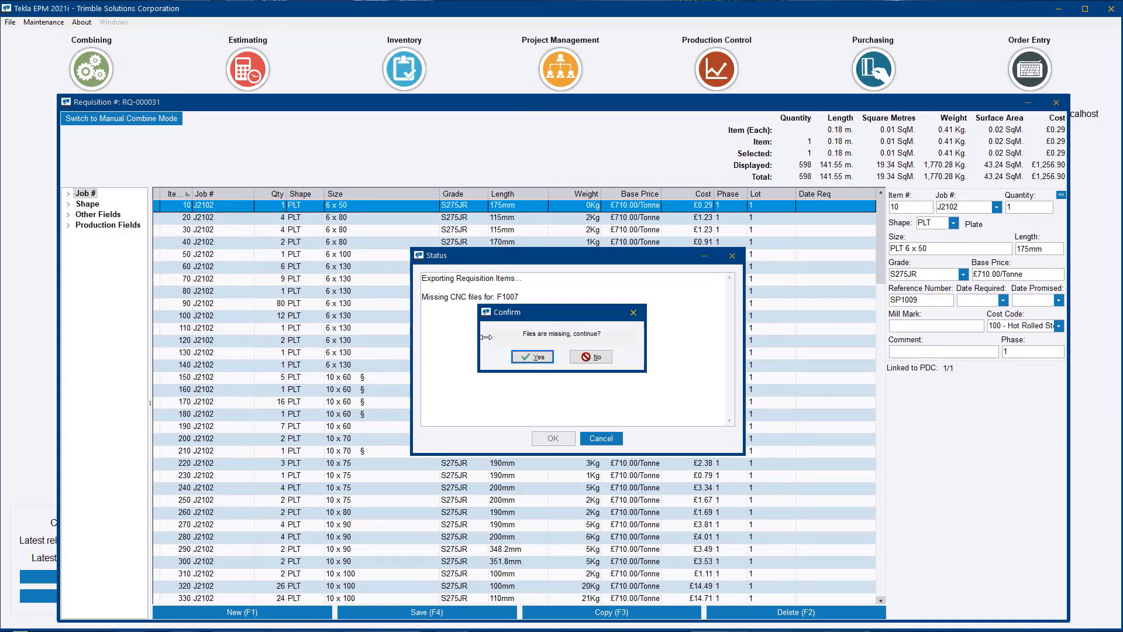
pyautogui.click(539, 358)
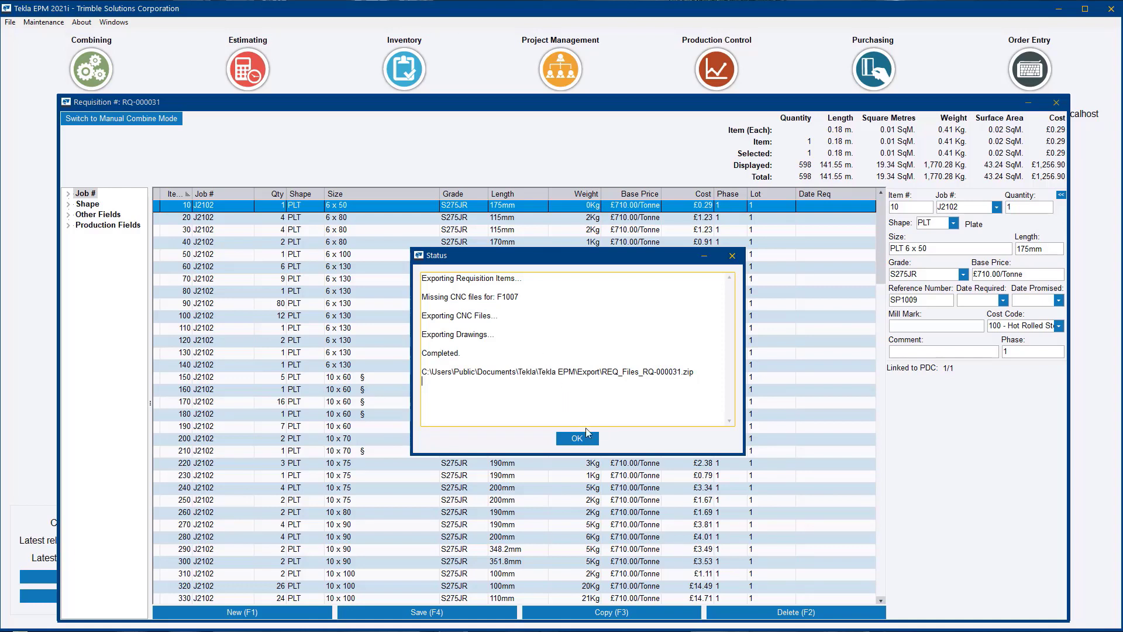
pyautogui.click(10, 22)
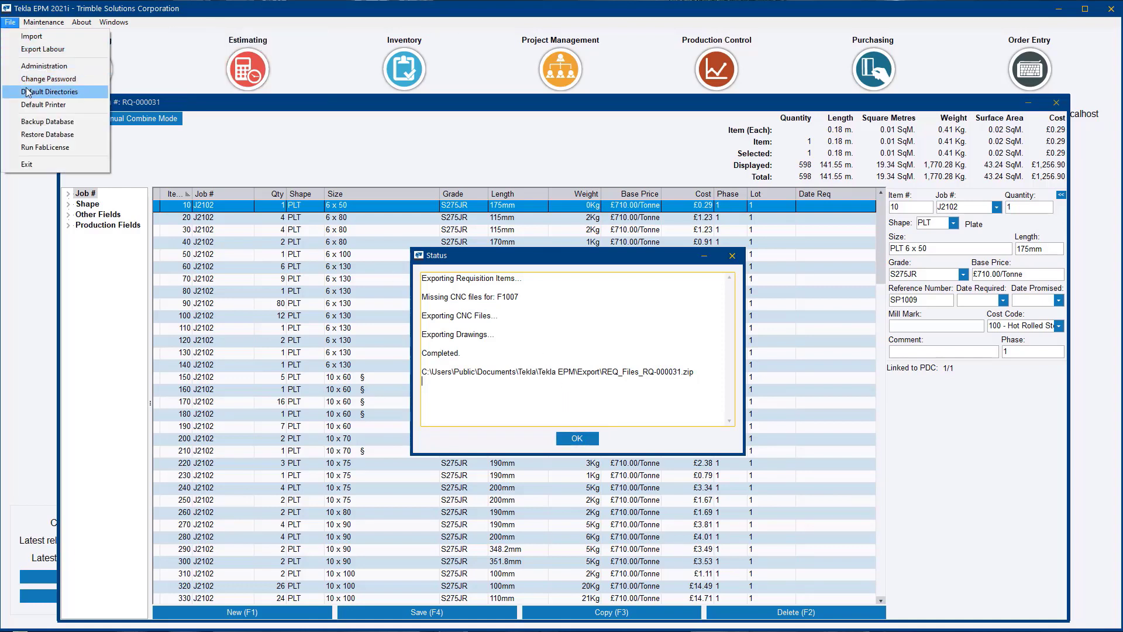
pyautogui.click(44, 92)
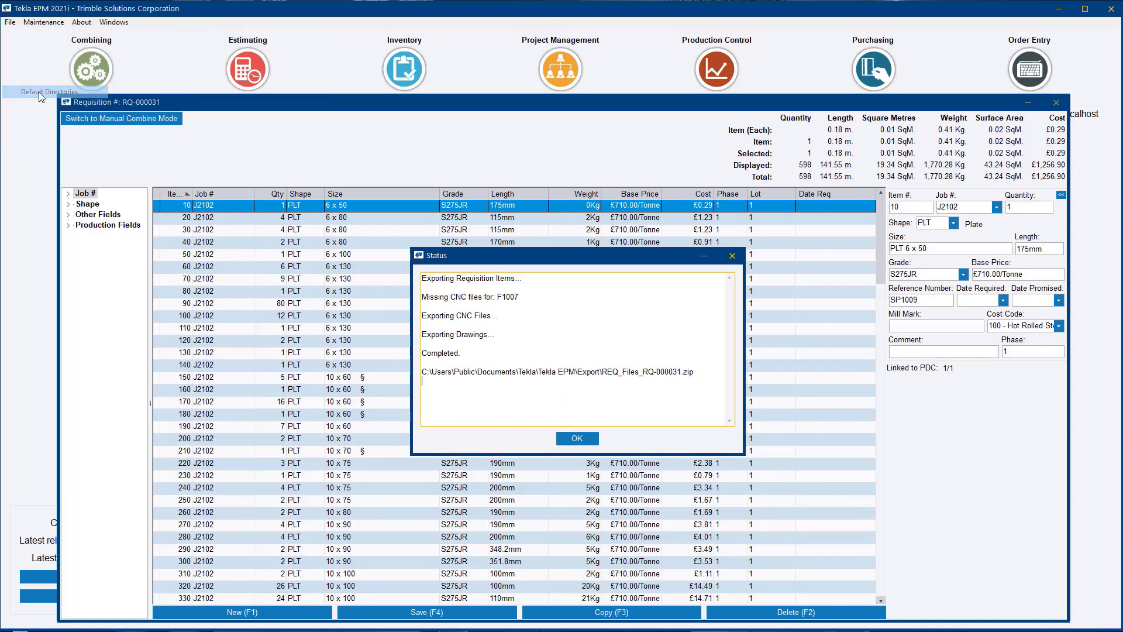
# Open REQ_Files_RQ-000031.zip in Export, look in its Drawings folder, then open CNC.
pyautogui.doubleClick(423, 262)
pyautogui.click(375, 241)
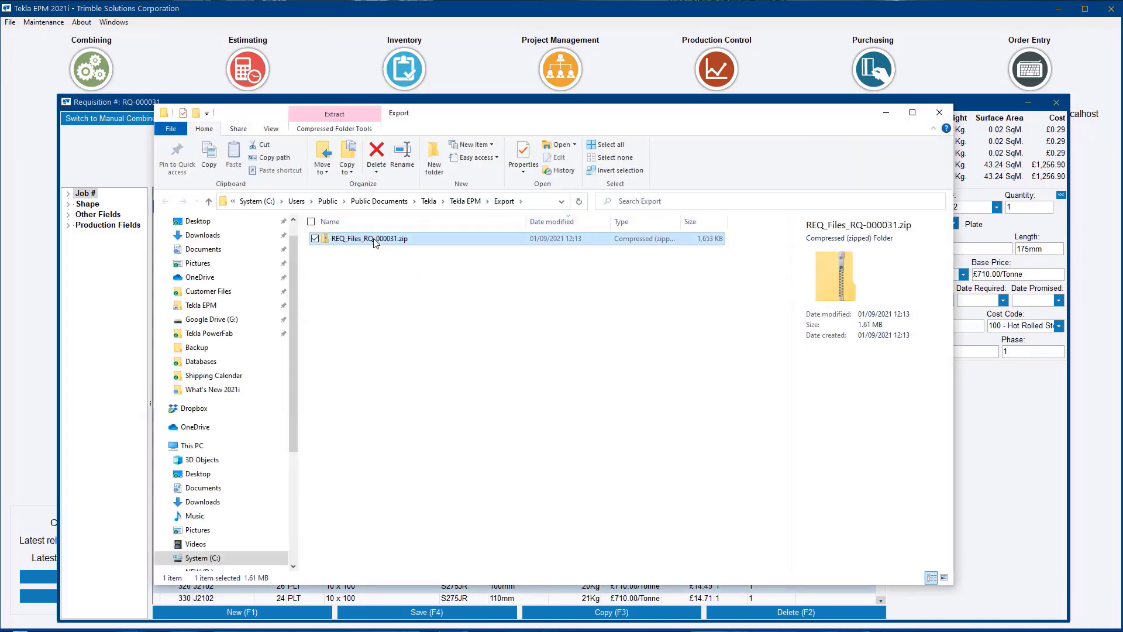
pyautogui.doubleClick(375, 241)
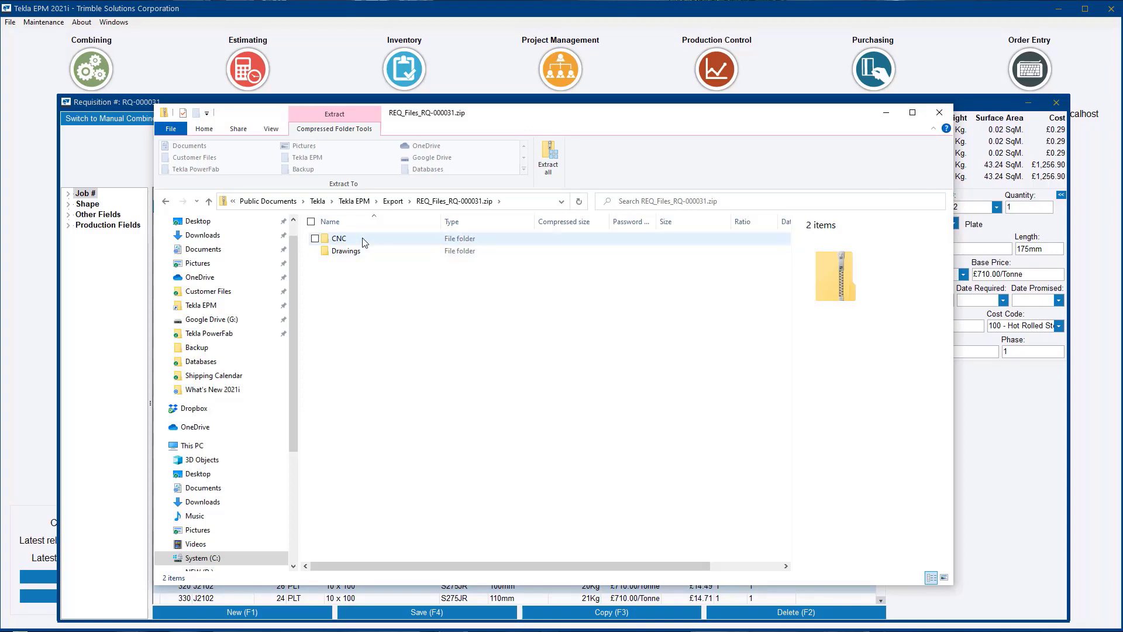
pyautogui.doubleClick(363, 239)
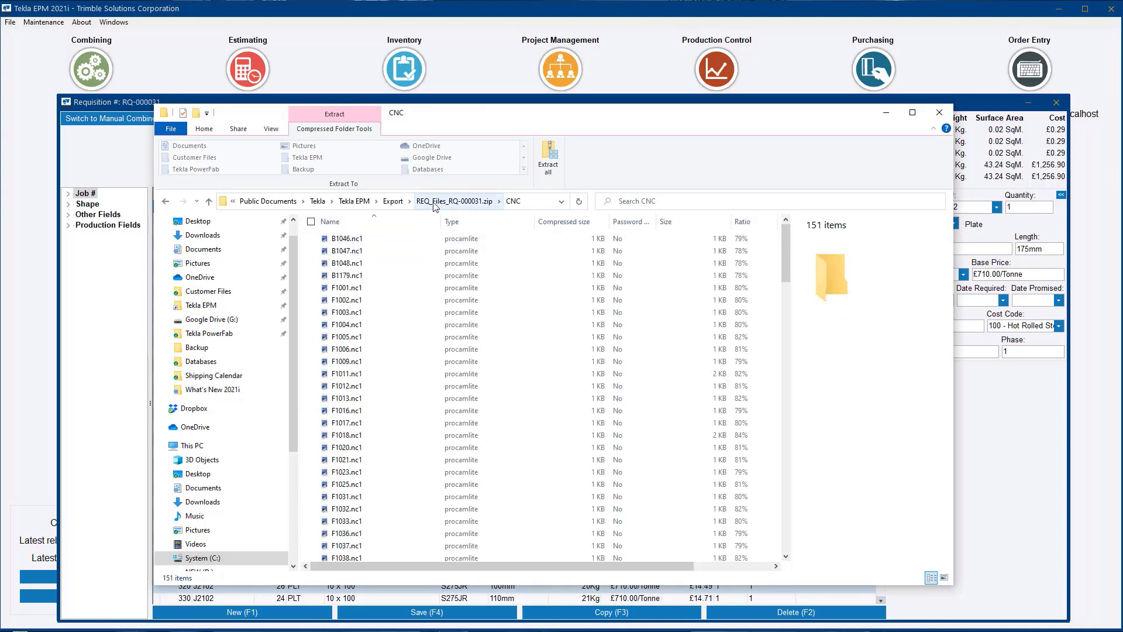
pyautogui.click(417, 203)
pyautogui.doubleClick(353, 256)
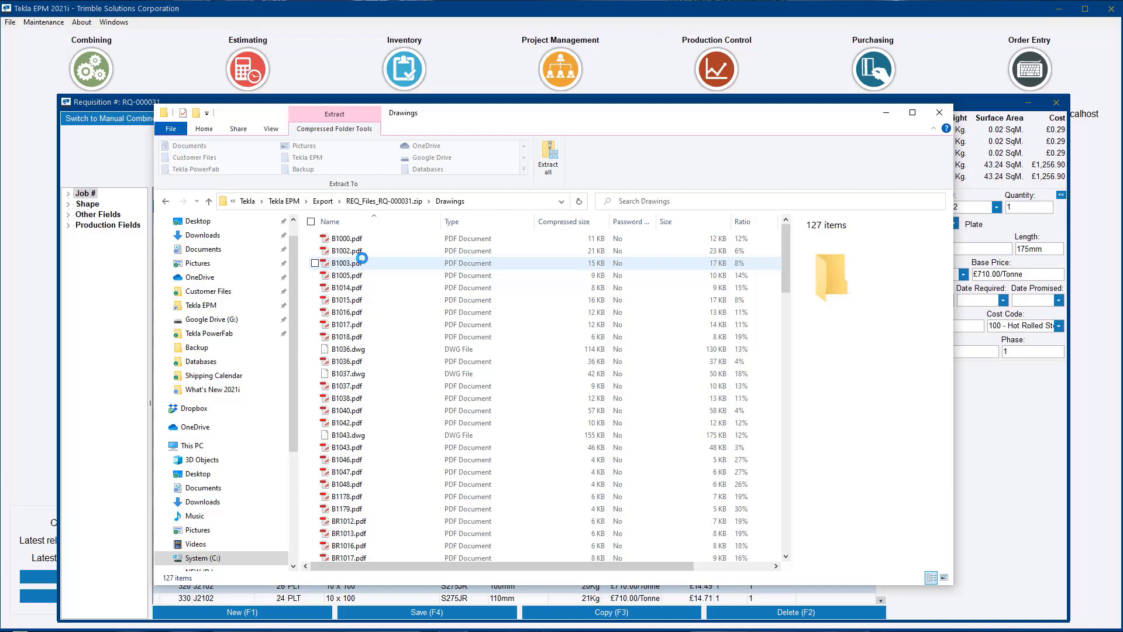
pyautogui.click(385, 201)
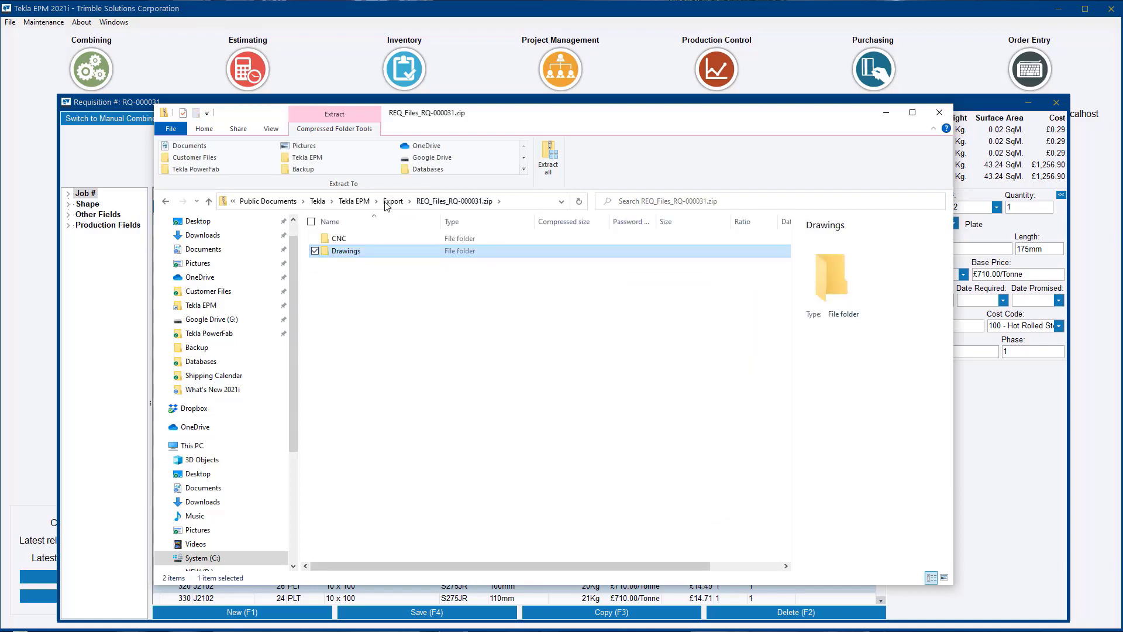
pyautogui.doubleClick(376, 244)
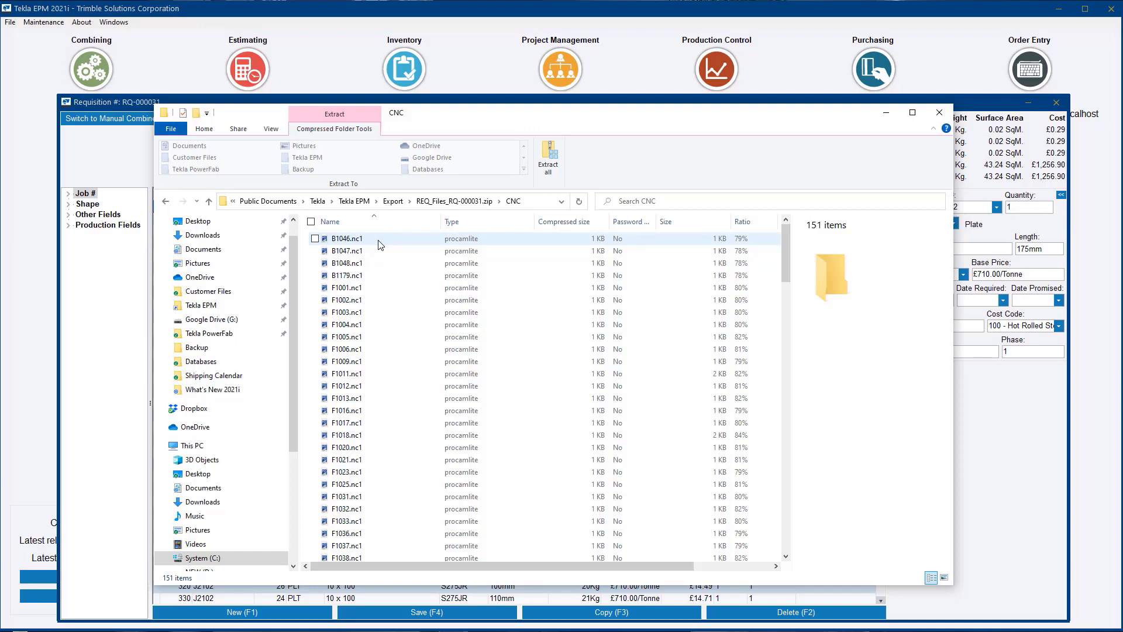
pyautogui.doubleClick(376, 290)
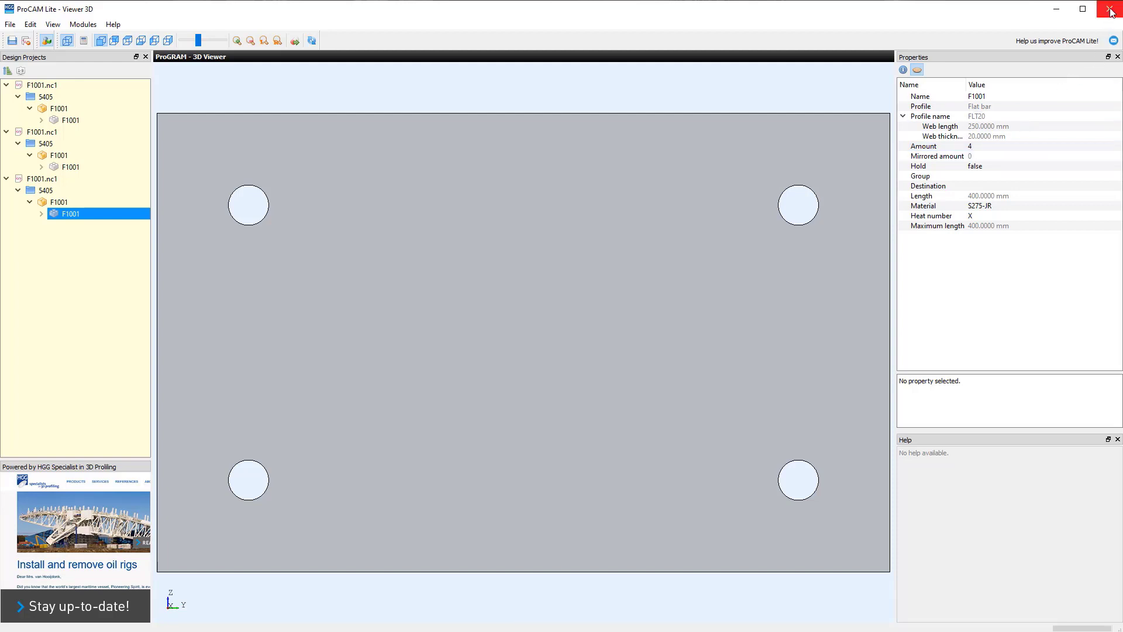
# Close the ProCAM Lite viewer, zip browser, Default Directories and export status dialogs.
pyautogui.click(1056, 9)
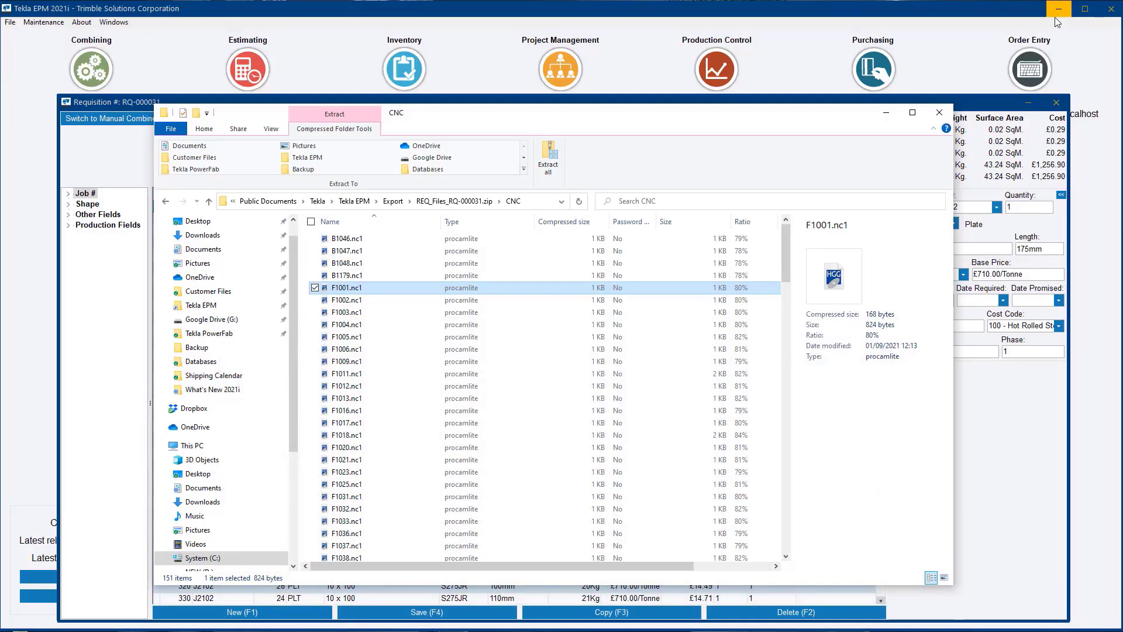
pyautogui.click(940, 112)
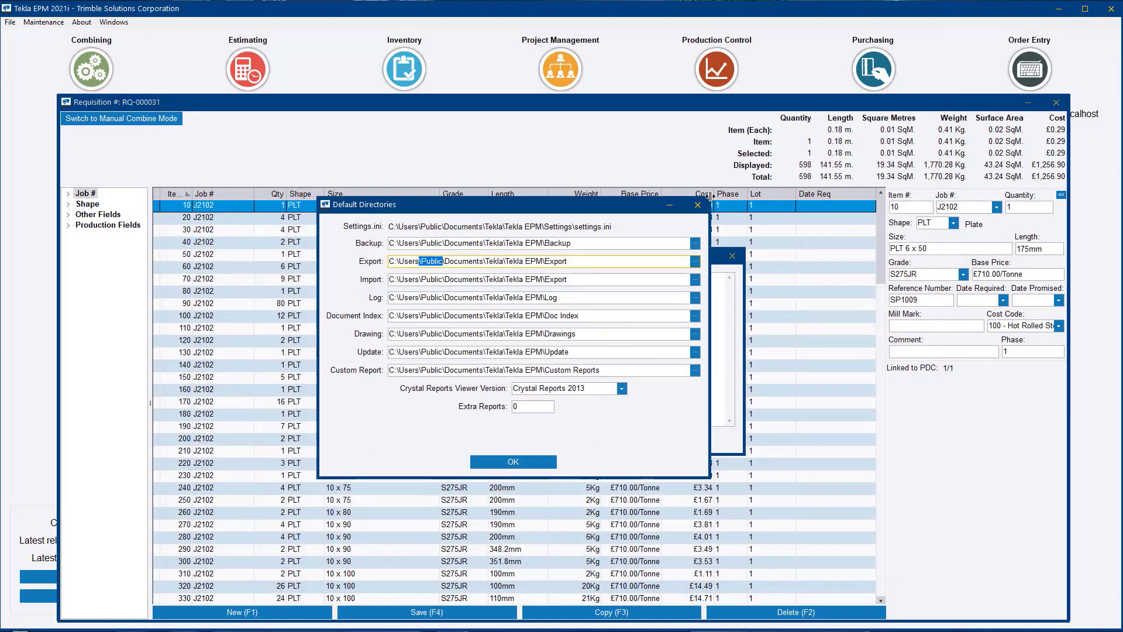
pyautogui.click(698, 204)
pyautogui.click(733, 254)
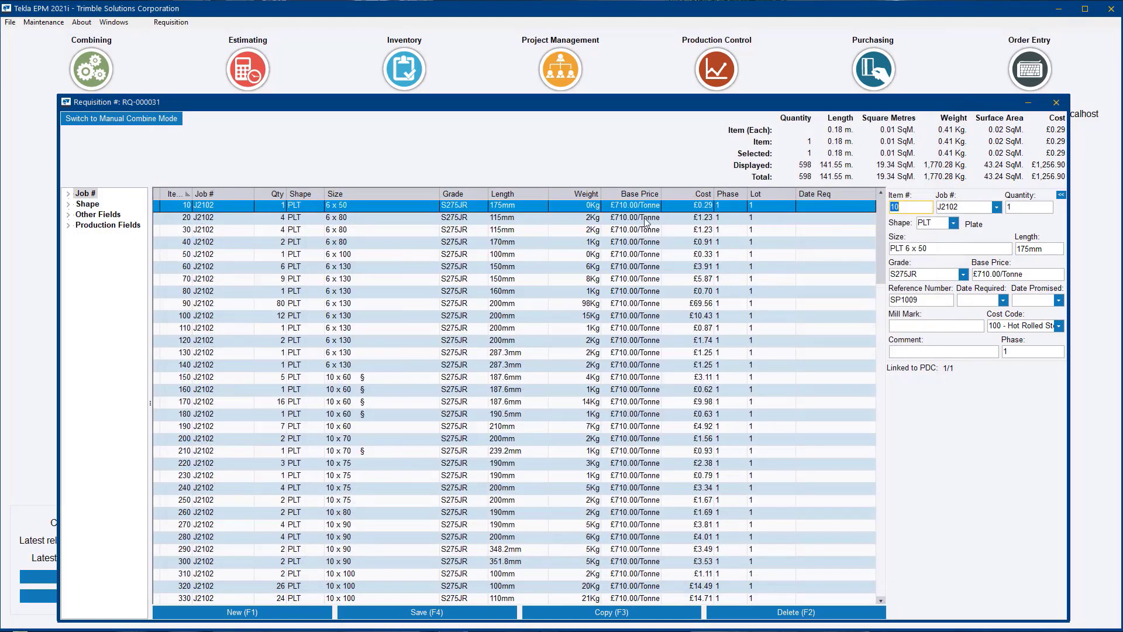
# Filter requisition RQ-000031 by reference number F1001.
pyautogui.click(175, 22)
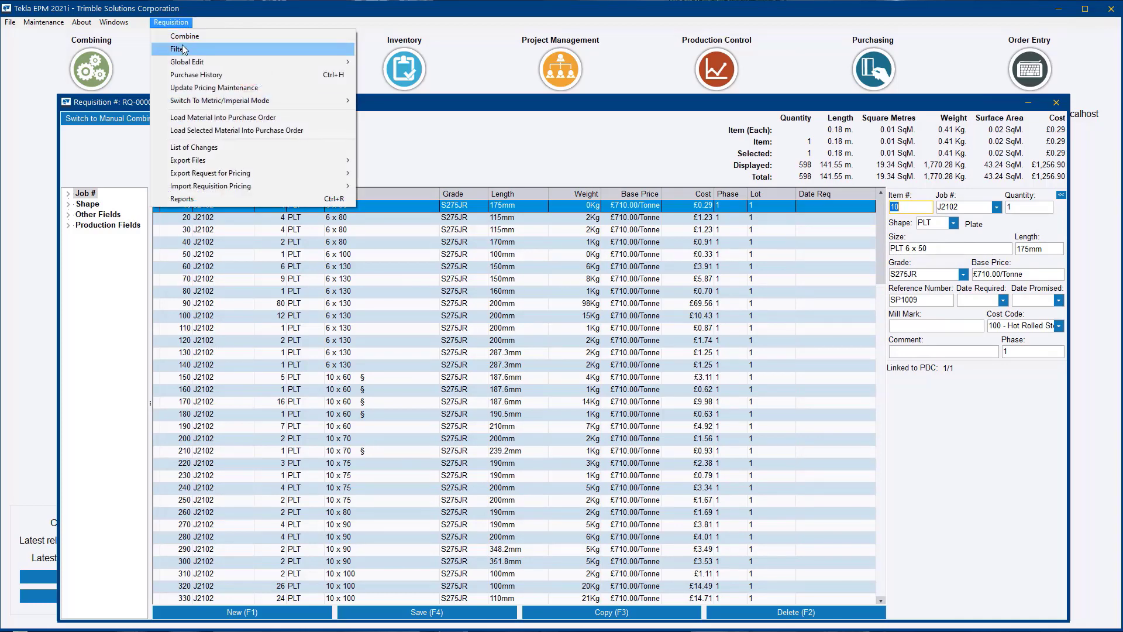
pyautogui.click(183, 50)
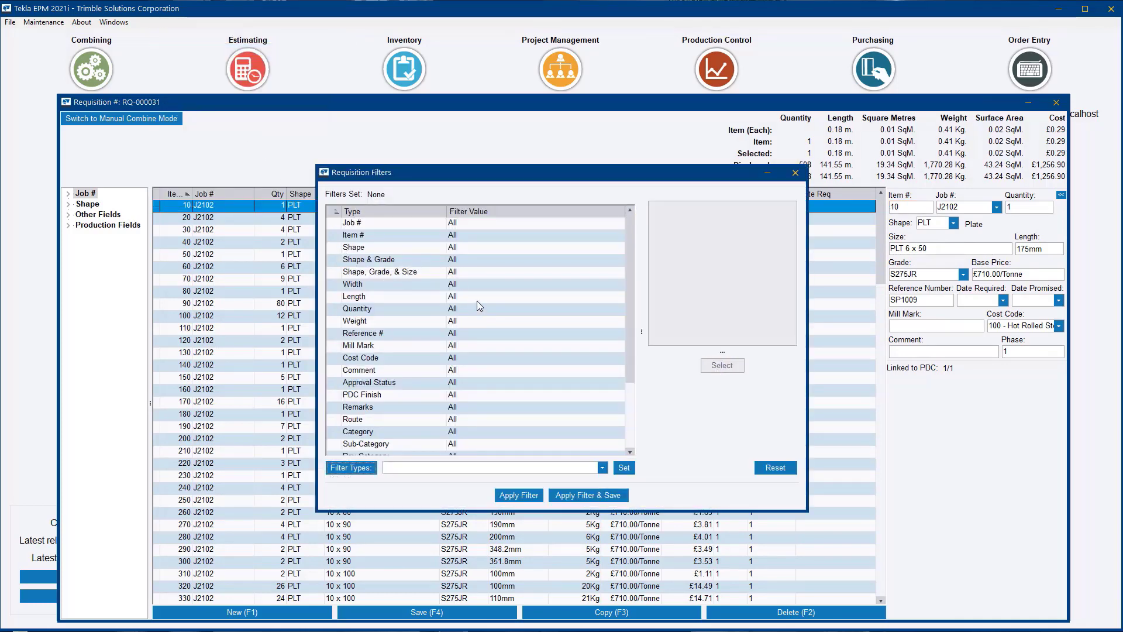
pyautogui.click(468, 334)
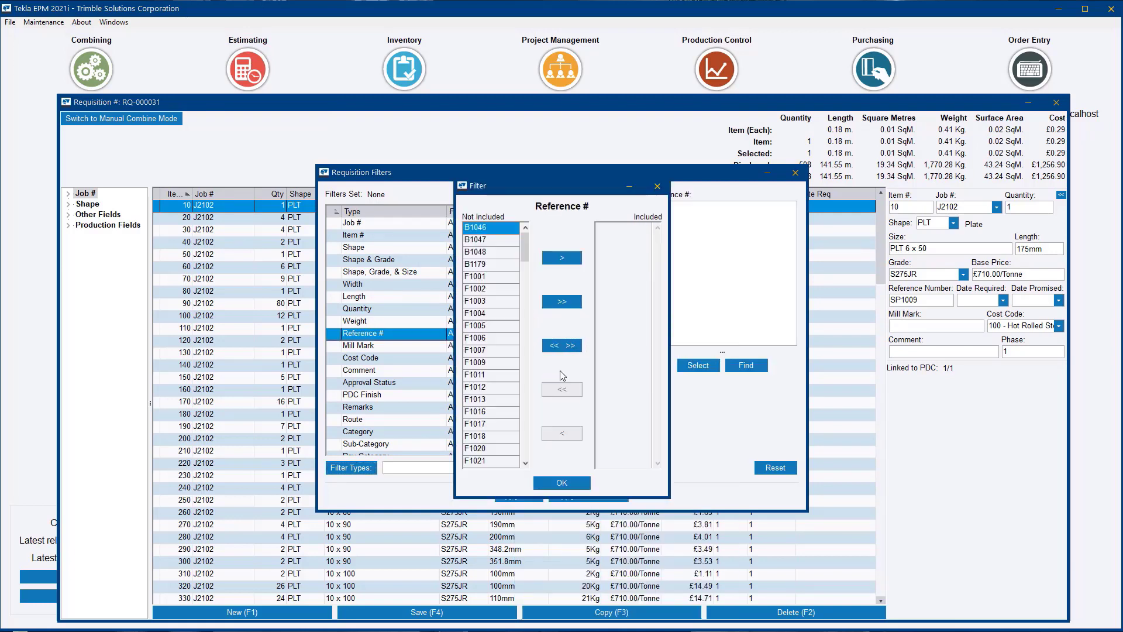
pyautogui.click(499, 277)
pyautogui.click(562, 258)
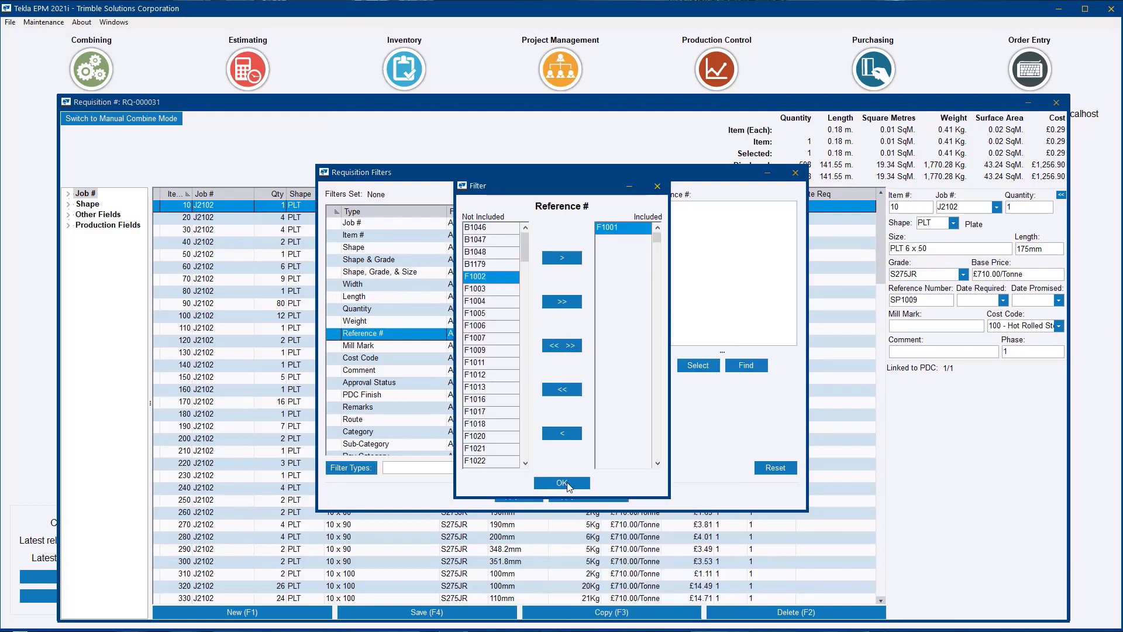
pyautogui.click(548, 486)
pyautogui.click(462, 494)
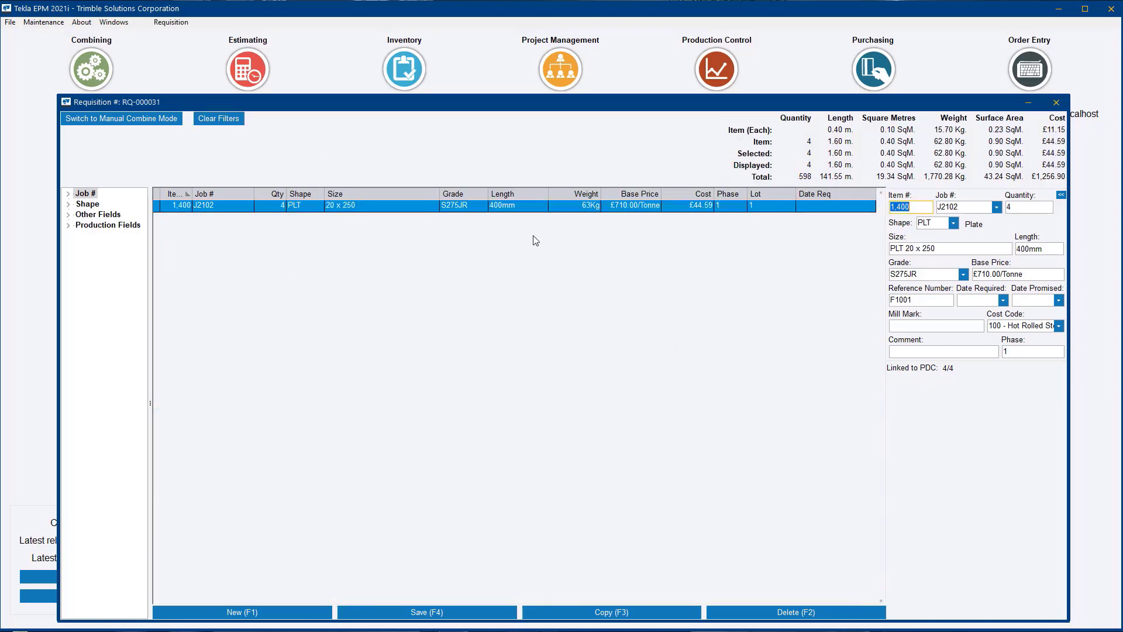
# Minimise the requisition and filter job J2102's production grid to piece mark F1001.
pyautogui.click(1030, 103)
pyautogui.click(810, 196)
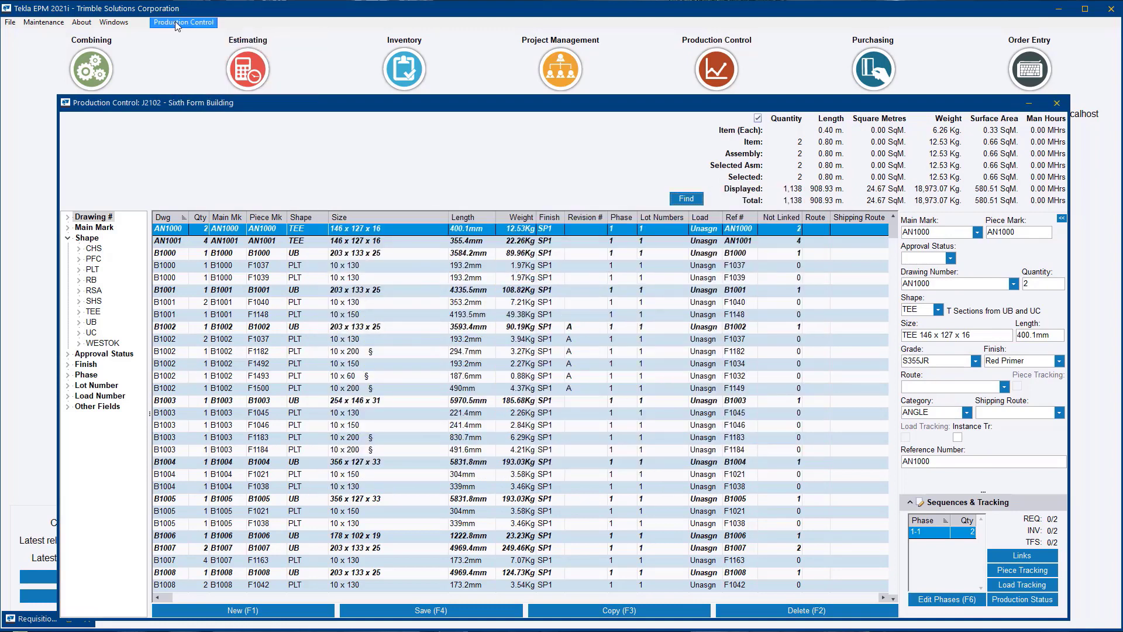
pyautogui.click(177, 23)
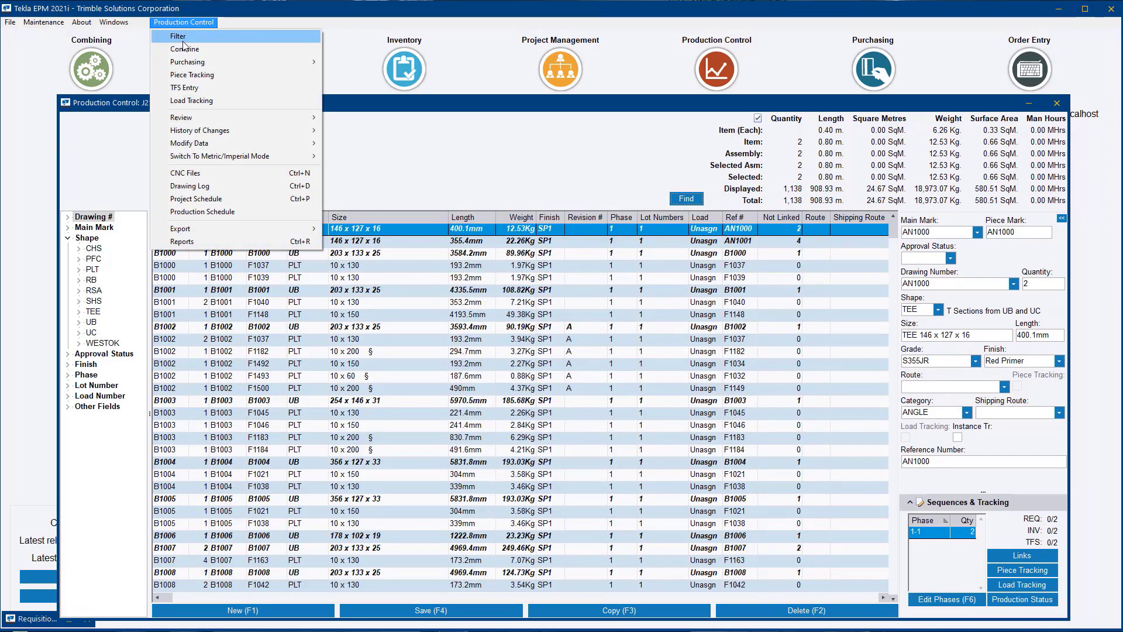
pyautogui.click(183, 39)
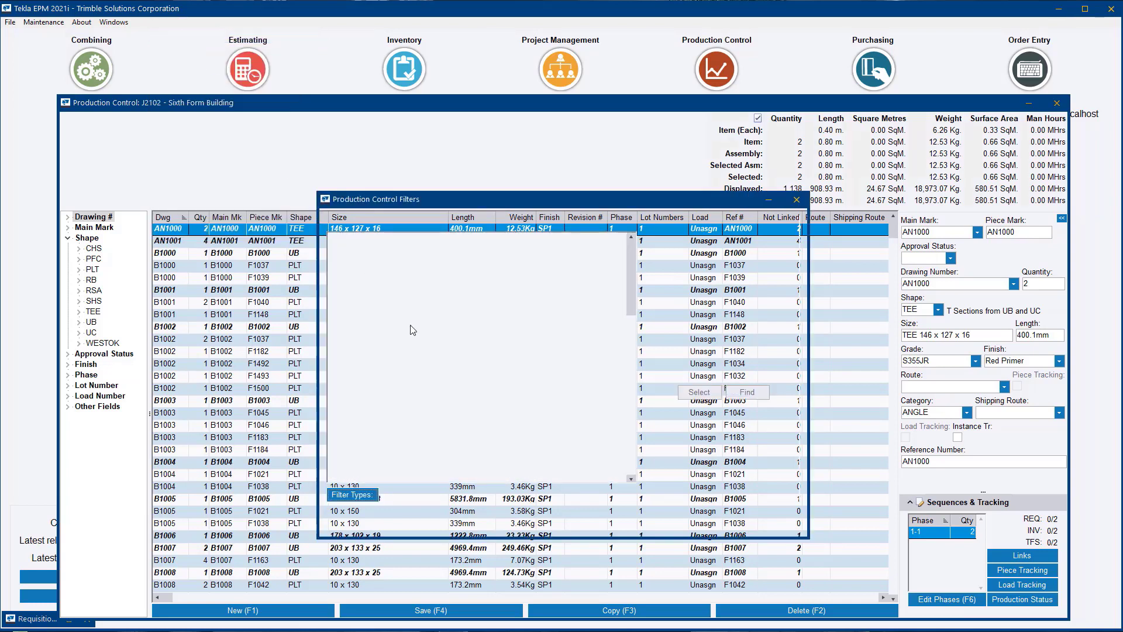
pyautogui.doubleClick(470, 360)
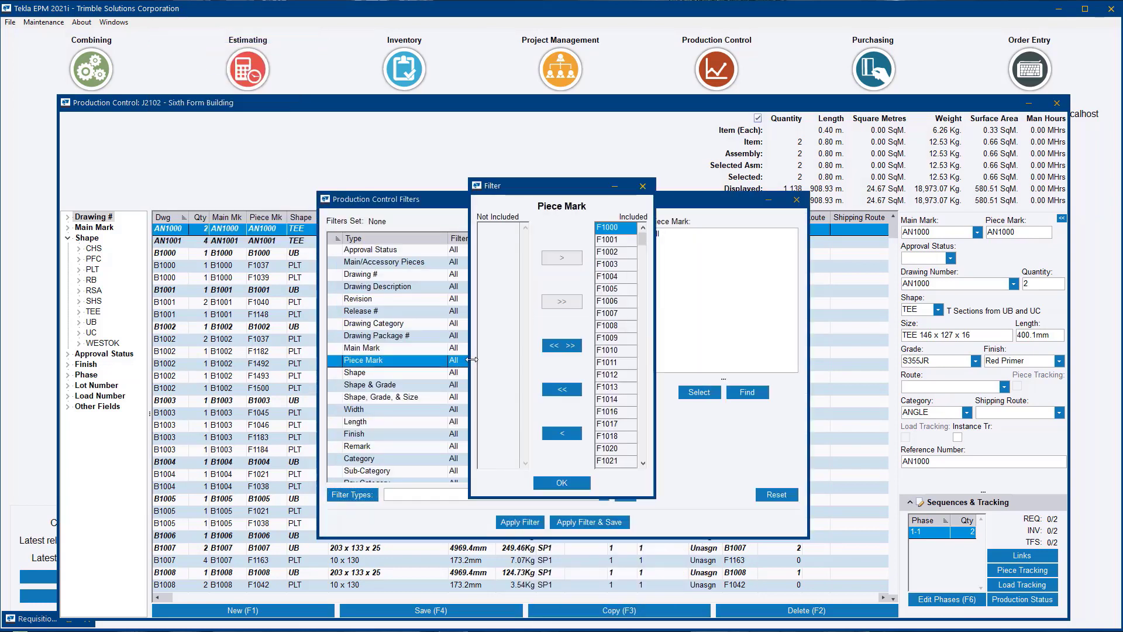
pyautogui.click(562, 389)
pyautogui.doubleClick(503, 241)
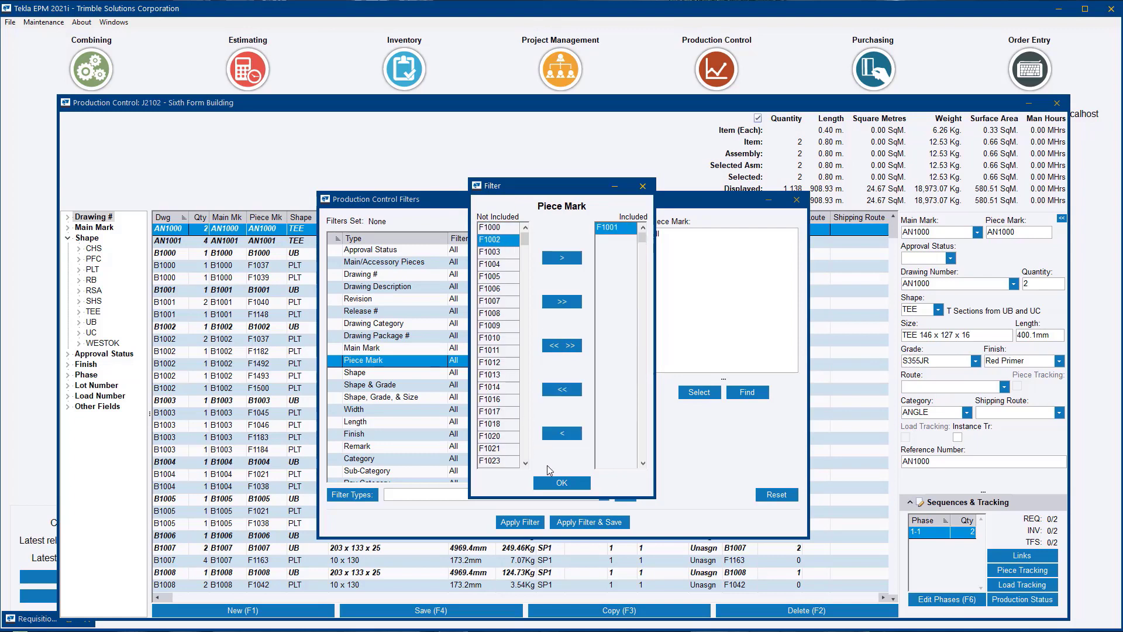
pyautogui.click(561, 483)
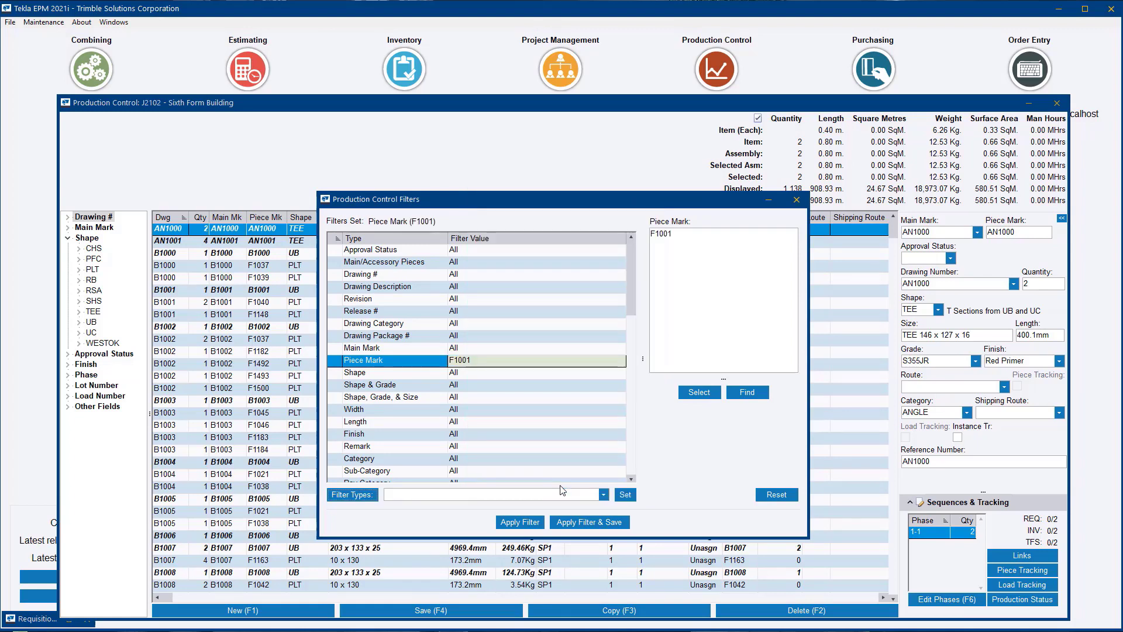
pyautogui.click(524, 522)
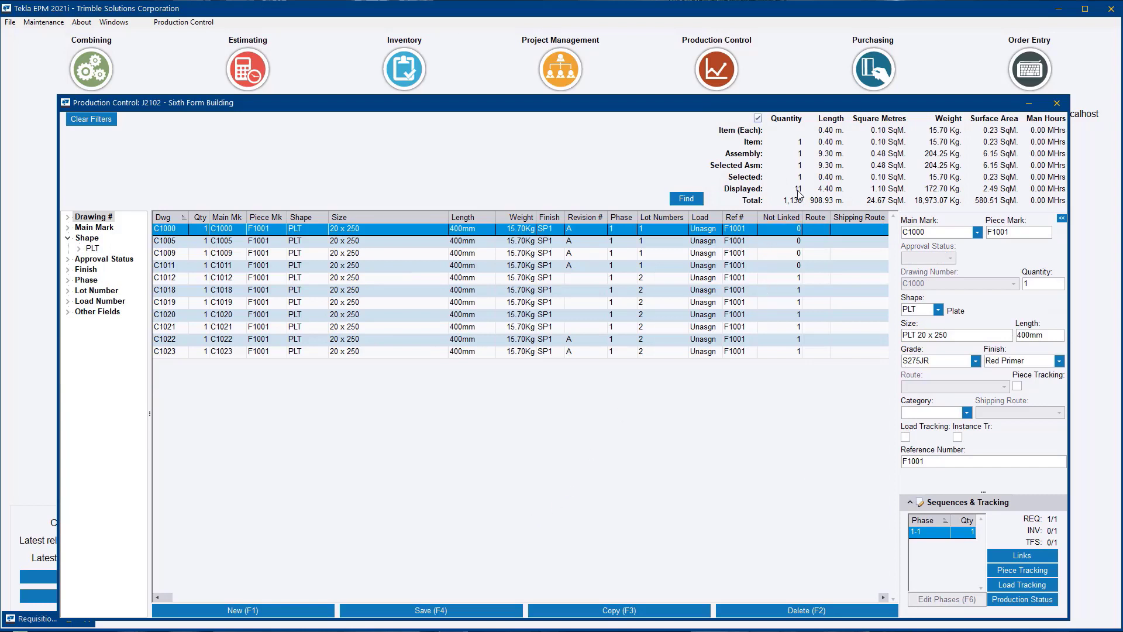
# Select the F1001 assemblies across lots 1 and 2, finishing on assembly C1000.
pyautogui.keyDown('shift'); pyautogui.click(640, 267); pyautogui.keyUp('shift')
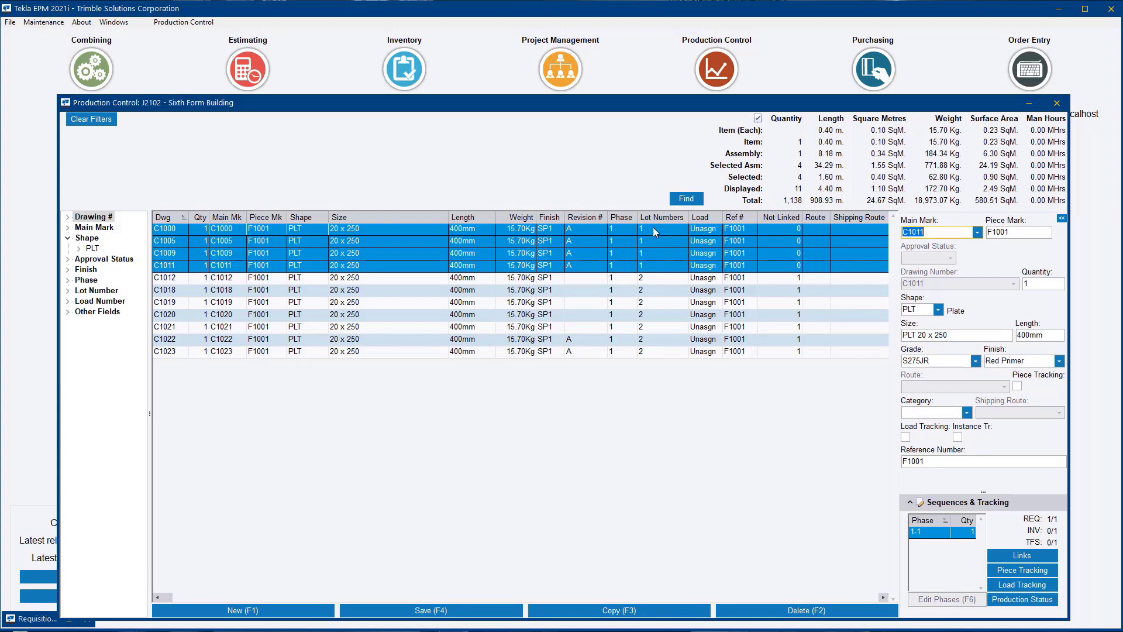
pyautogui.click(643, 282)
pyautogui.keyDown('shift'); pyautogui.click(629, 352); pyautogui.keyUp('shift')
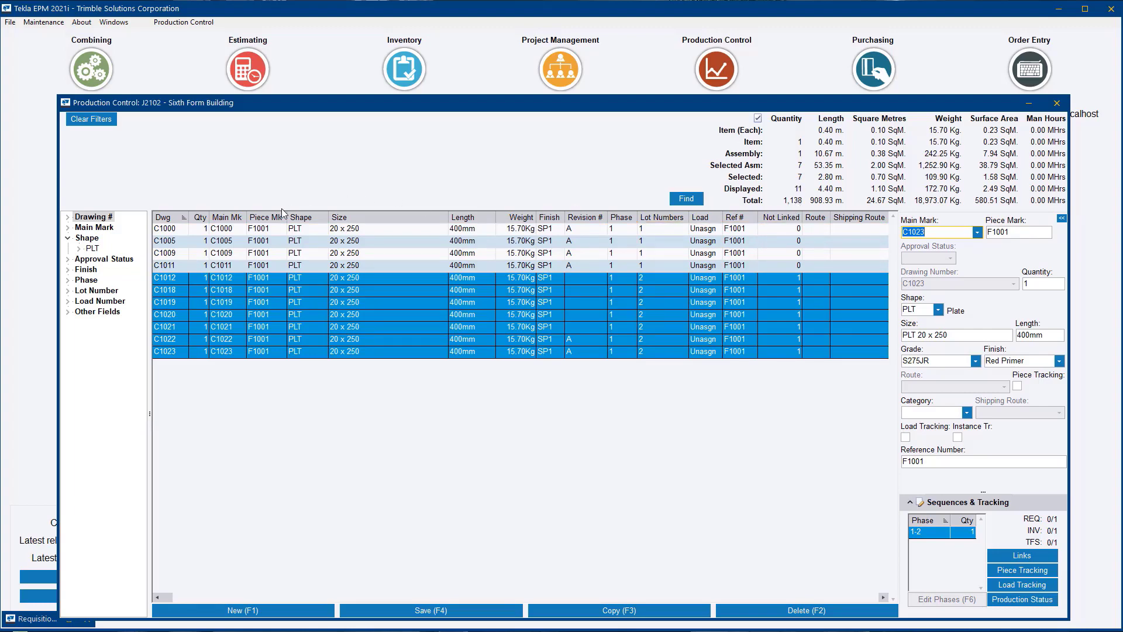
pyautogui.click(275, 229)
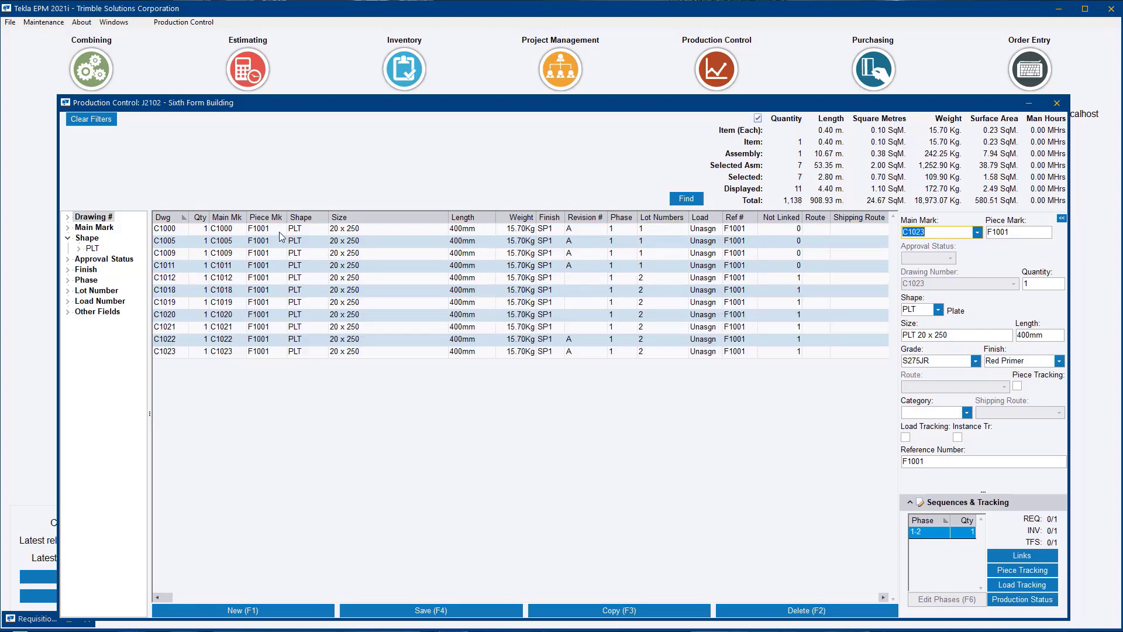
# List the stored CNC files for piece mark F1001 and open F1001.nc1 in ProCAM Lite.
pyautogui.click(198, 29)
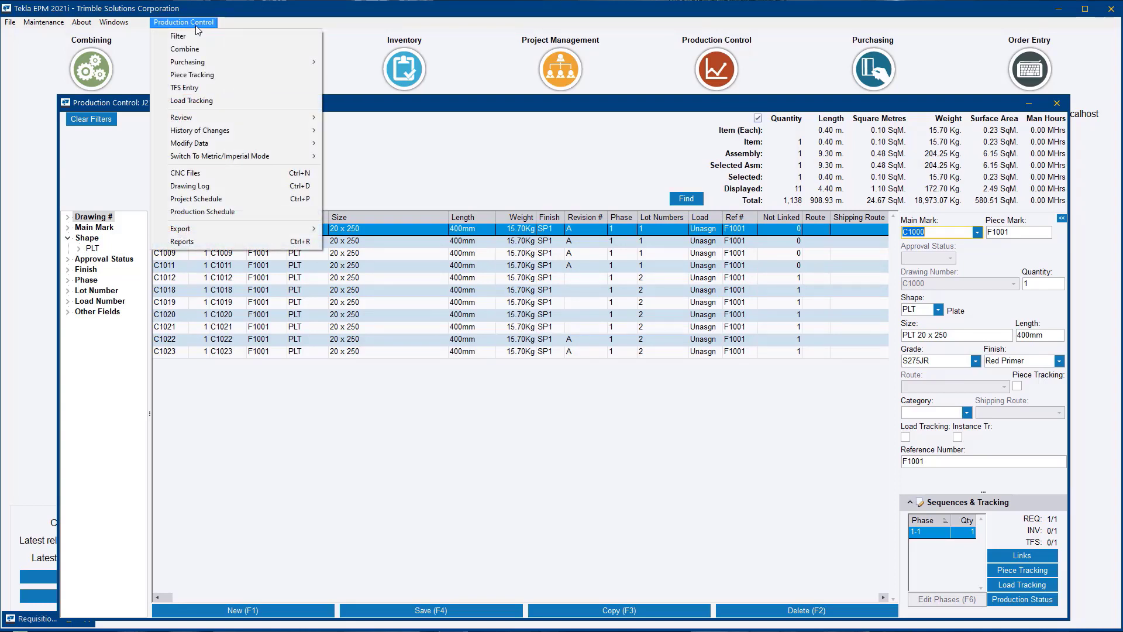
pyautogui.click(195, 173)
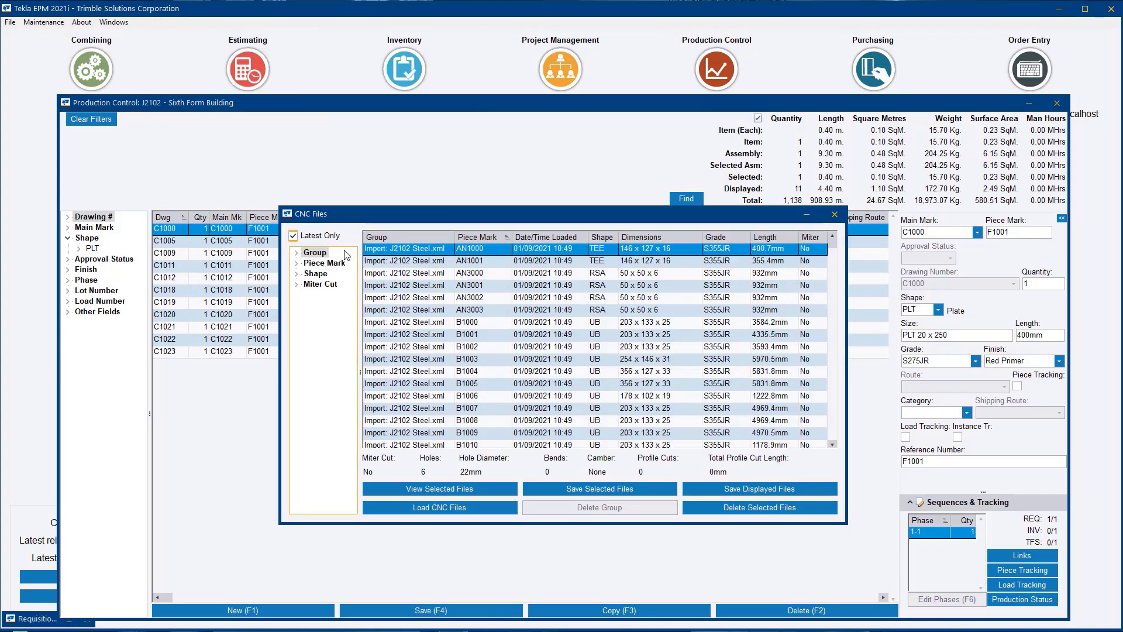
pyautogui.click(297, 264)
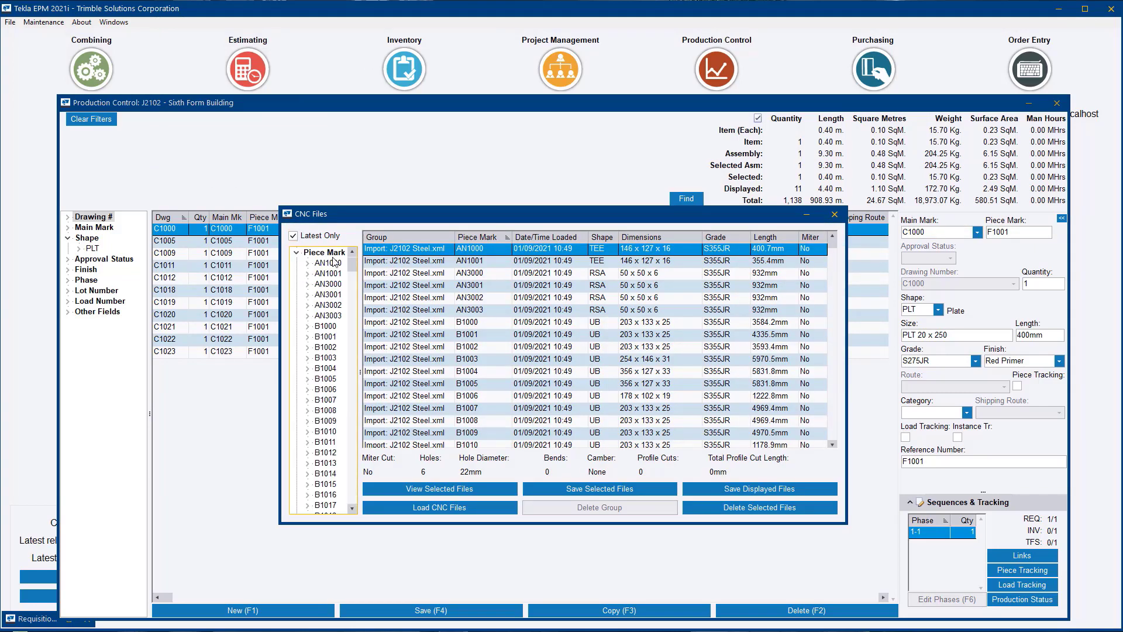
pyautogui.moveTo(356, 267); pyautogui.dragTo(367, 334)
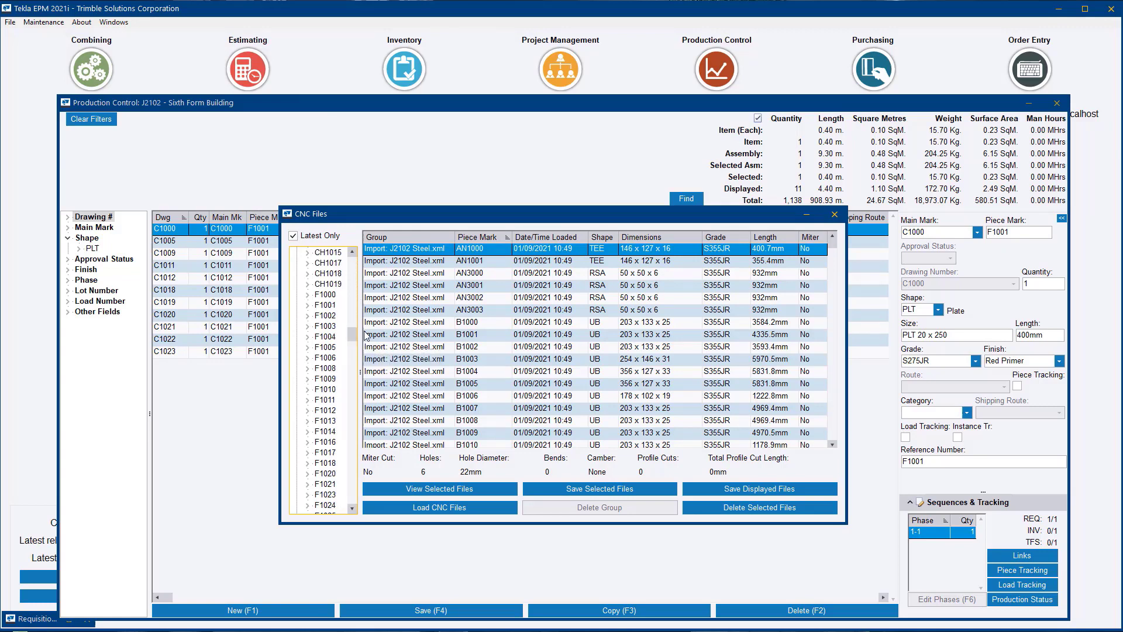
pyautogui.click(325, 306)
pyautogui.doubleClick(441, 250)
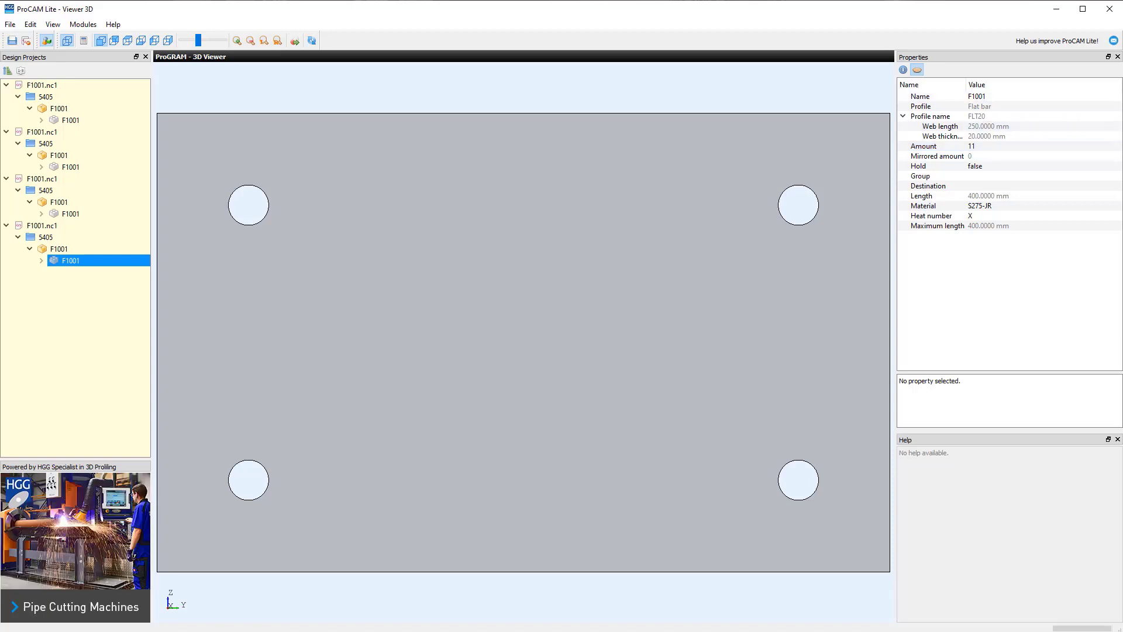
# Close the ProCAM Lite viewer and the CNC Files list.
pyautogui.click(1110, 18)
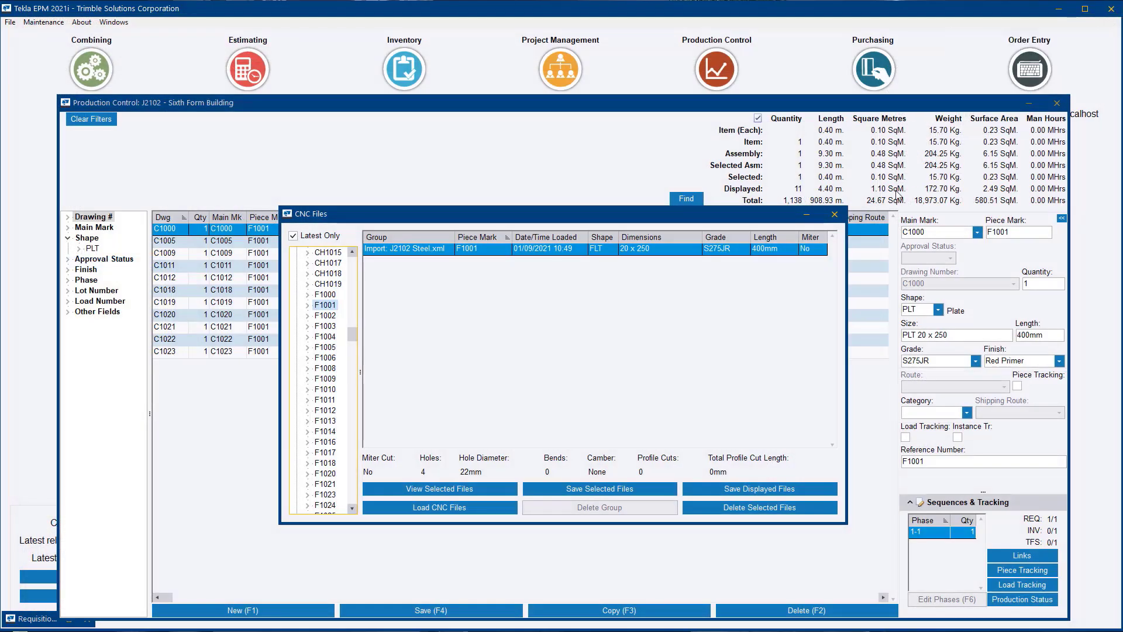
pyautogui.click(835, 214)
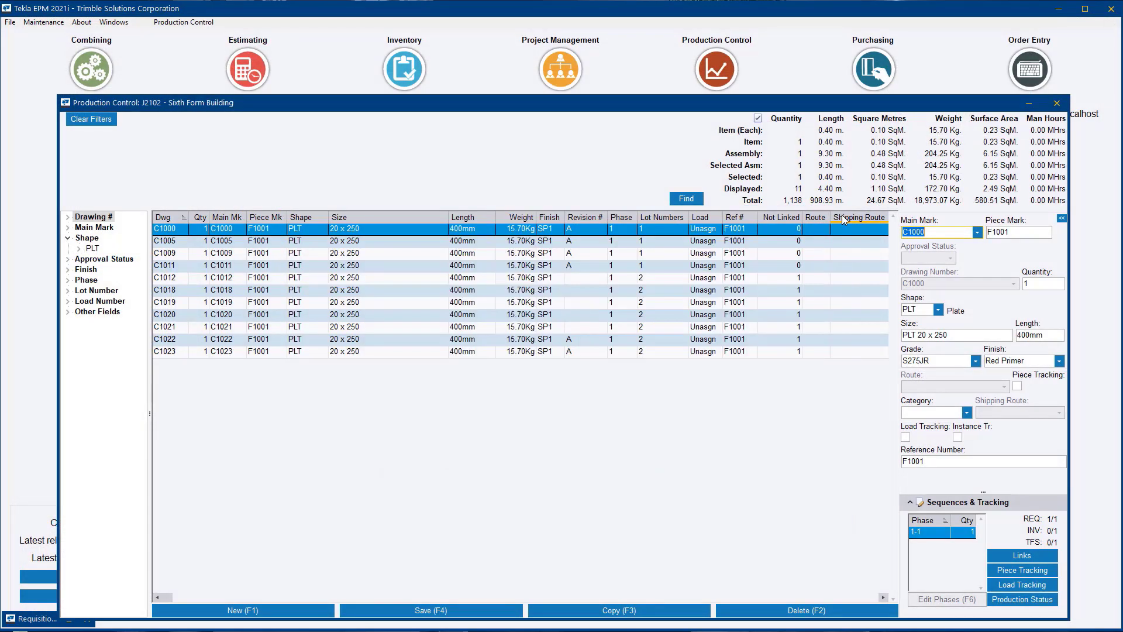